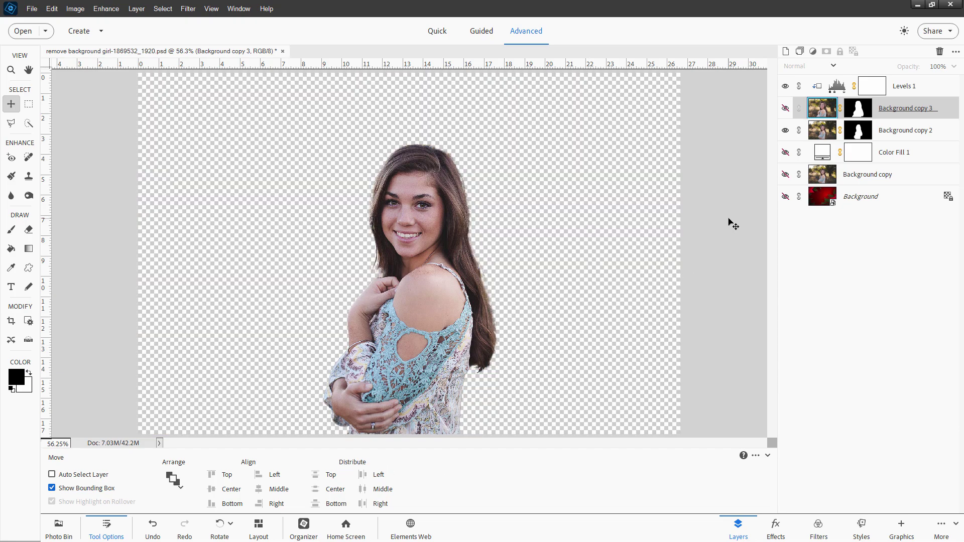
Step: Show the enlarged girl layer Background copy 3, briefly reveal the poinsettia background, then hide it again
left_click(785, 108)
left_click(785, 197)
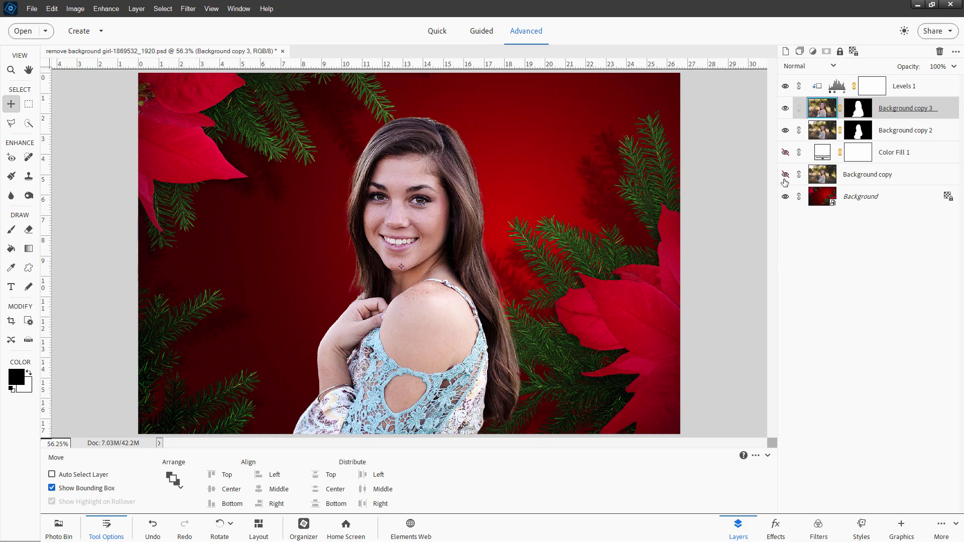
left_click(785, 197)
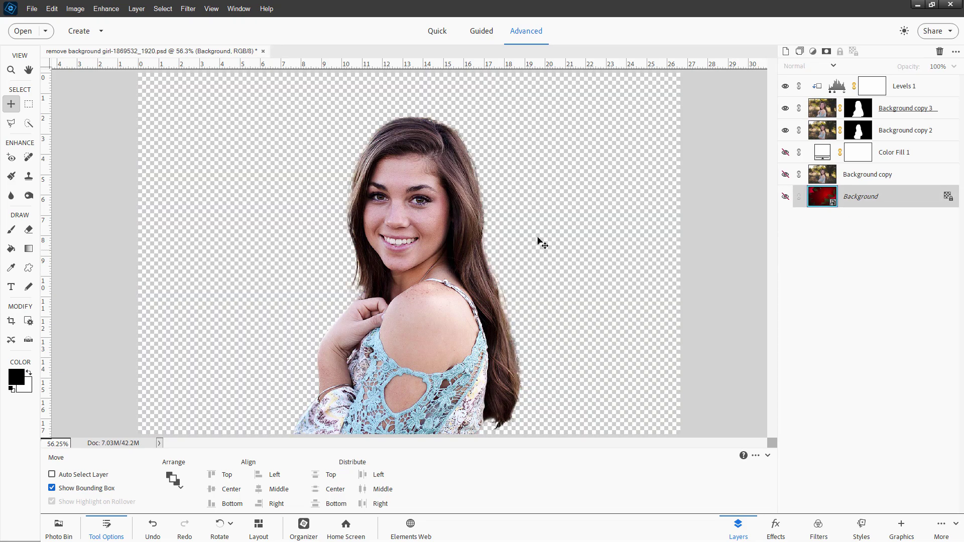
Step: Close the composite without saving and reopen girl-1869532_1920.jpg from the recently edited files
left_click(263, 51)
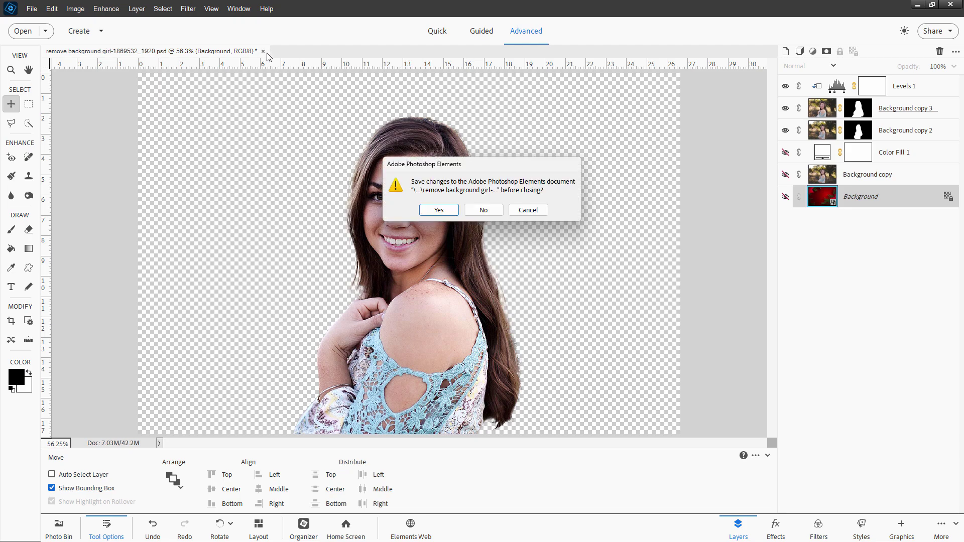
left_click(482, 209)
left_click(32, 9)
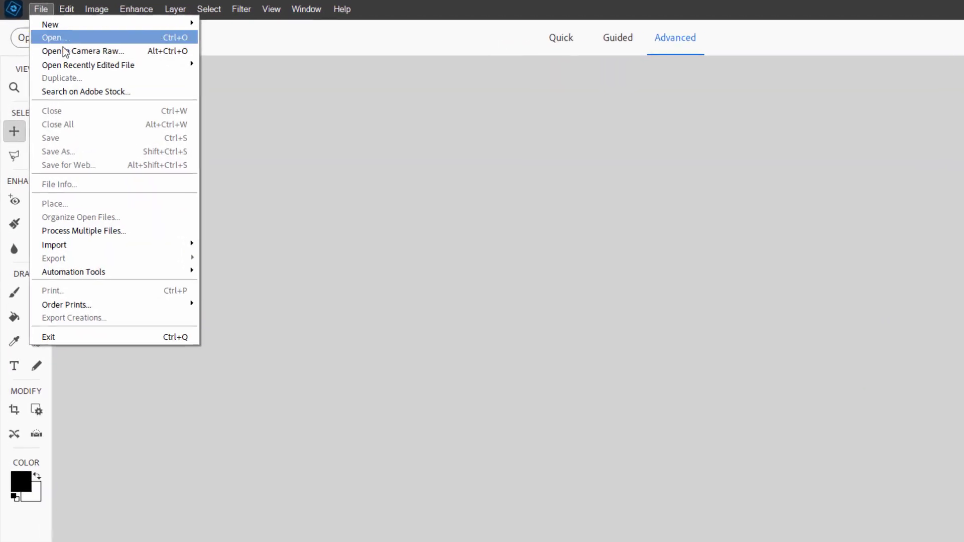
mouse_move(101, 74)
left_click(308, 87)
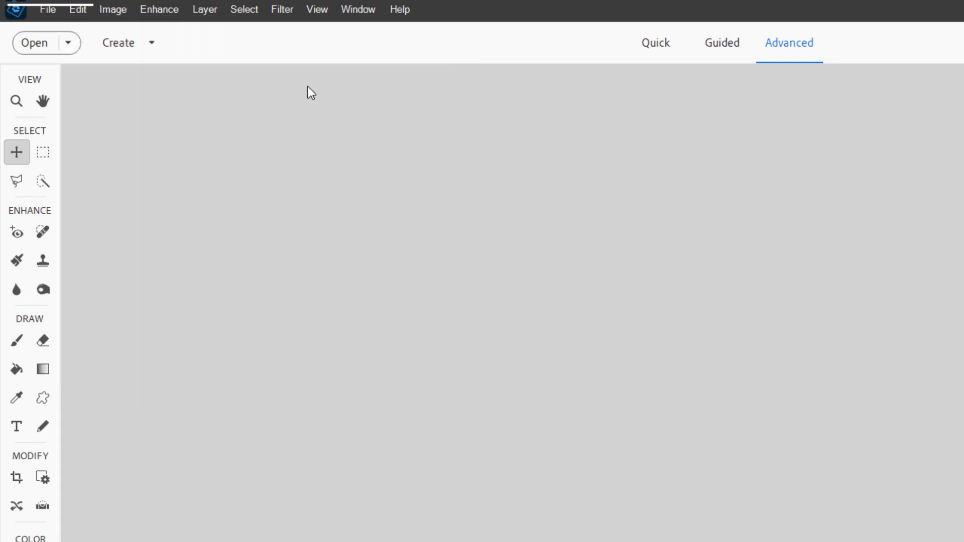
left_click_drag(509, 78, 655, 78)
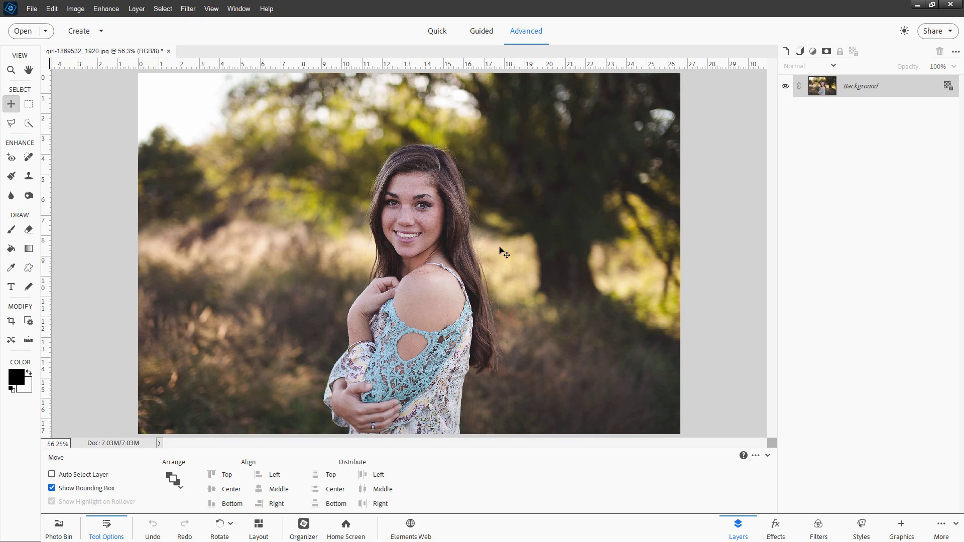
Step: Duplicate the Background layer into a new Background copy layer
right_click(862, 90)
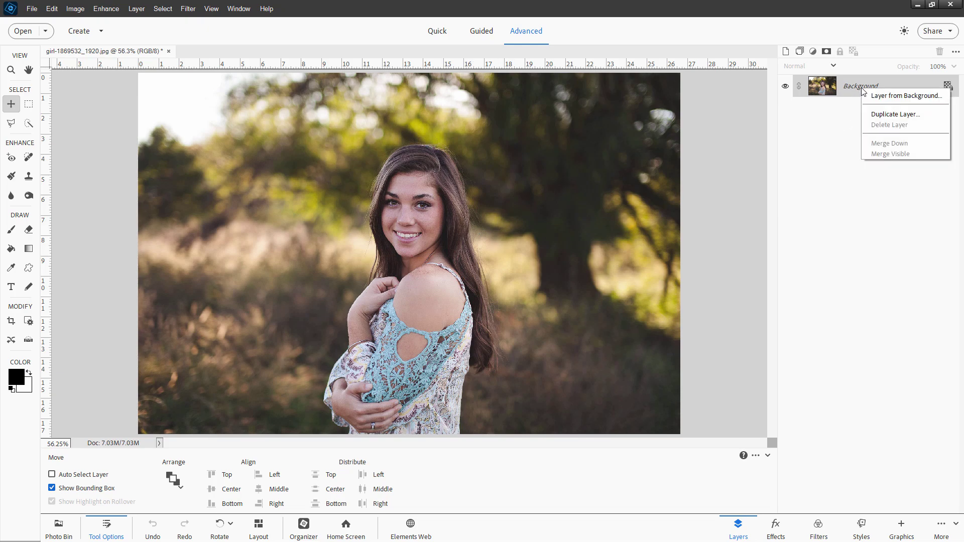
left_click(878, 114)
left_click(266, 199)
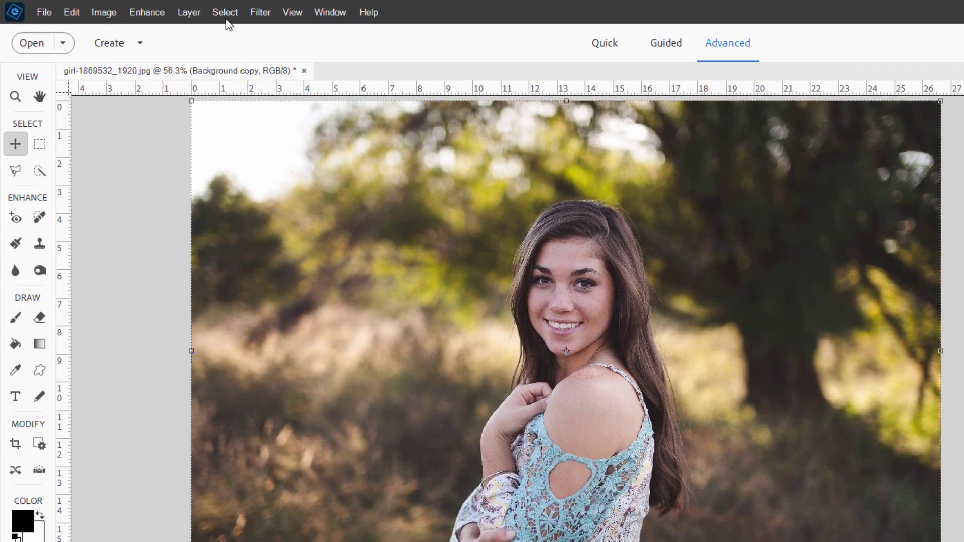
Step: Auto-select the girl with Select > Subject
left_click(163, 9)
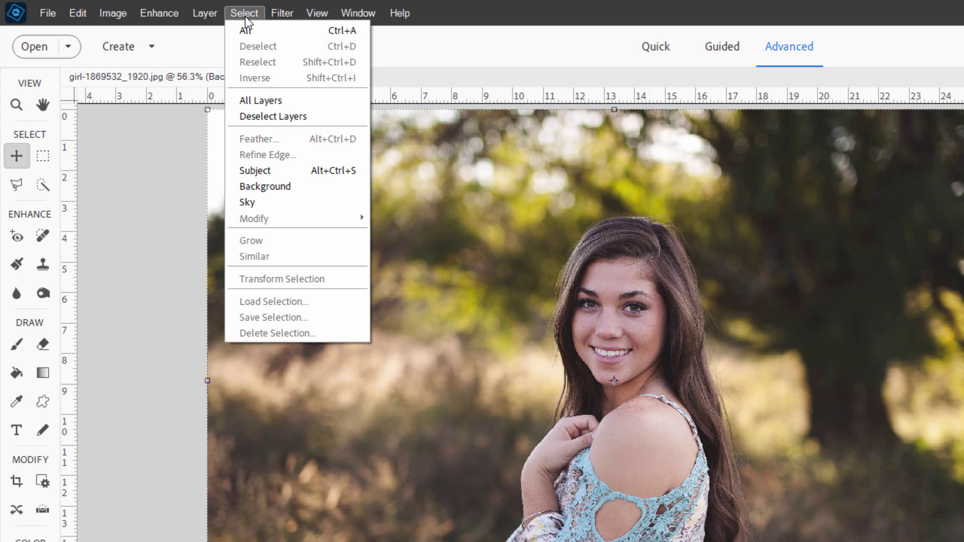
left_click(296, 172)
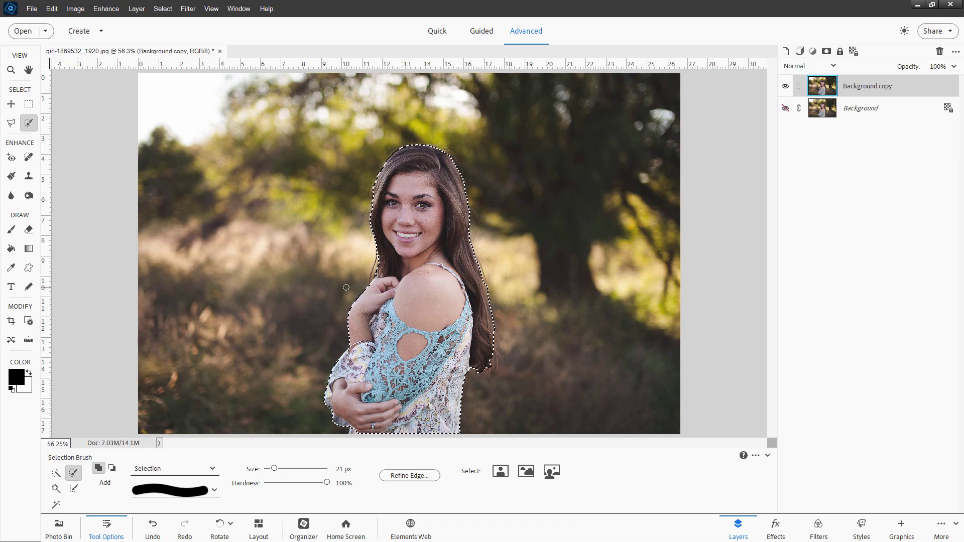
Step: Deselect, then switch to the Quick Selection tool with a 28 px brush
key("ctrl+d")
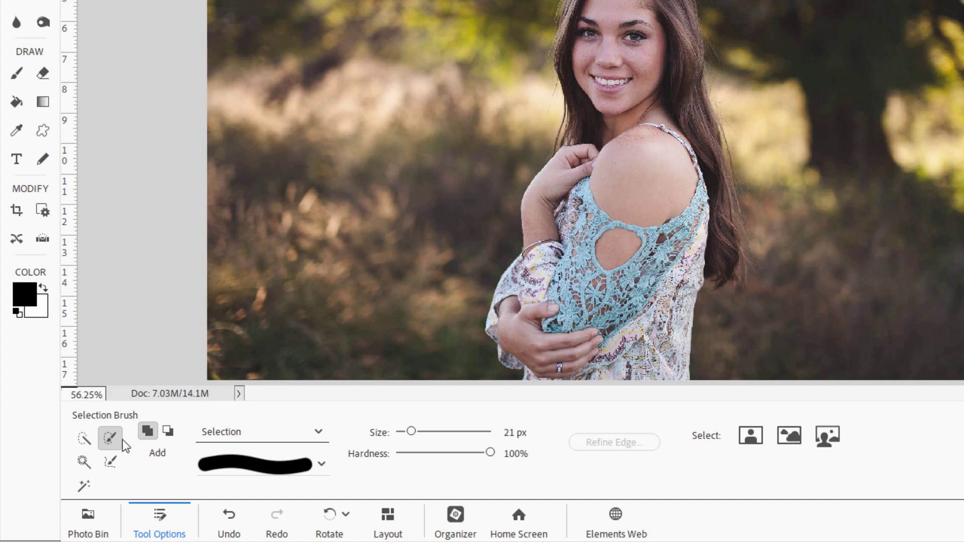
left_click(83, 439)
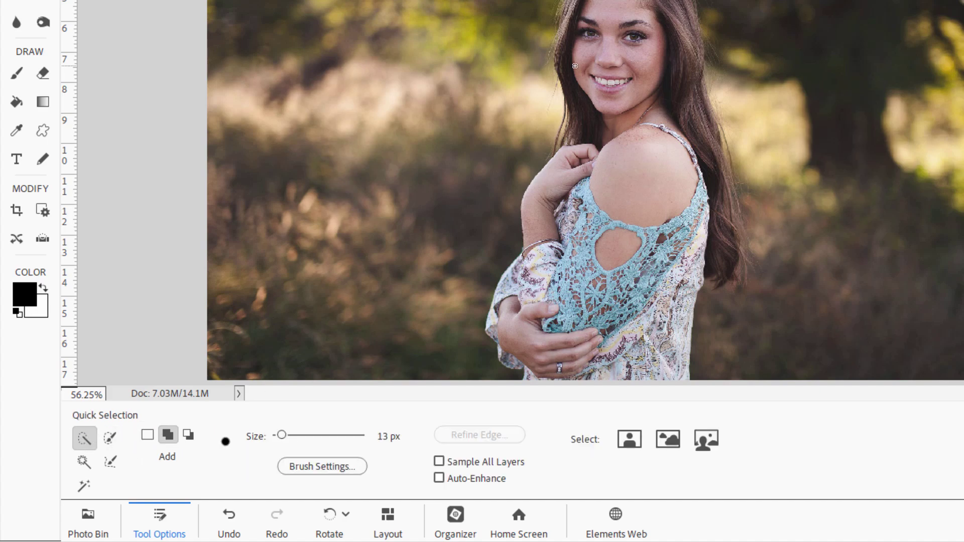
left_click_drag(282, 436, 293, 435)
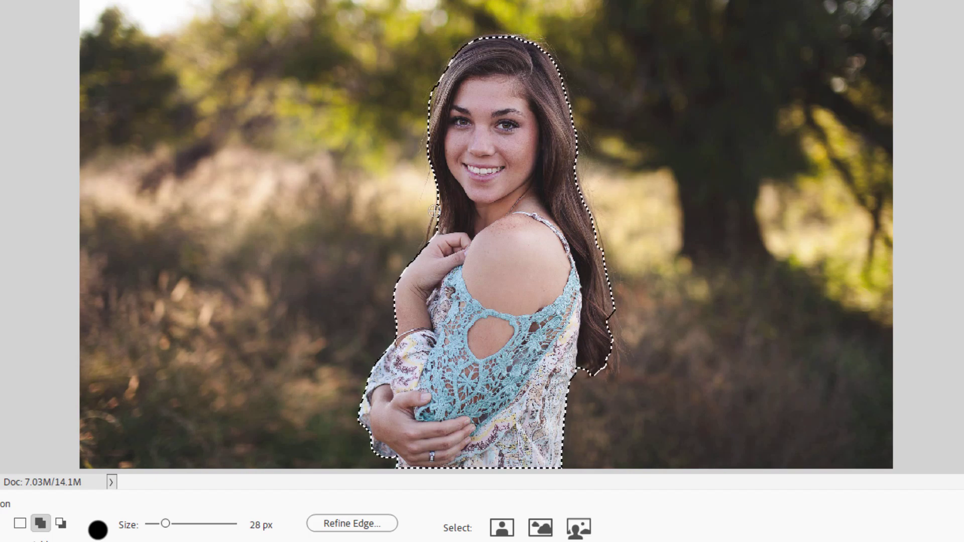
Step: Zoom in and brush along the left and right hair edges to tighten the selection
scroll(444, 235, "up", 2)
scroll(436, 233, "up", 1)
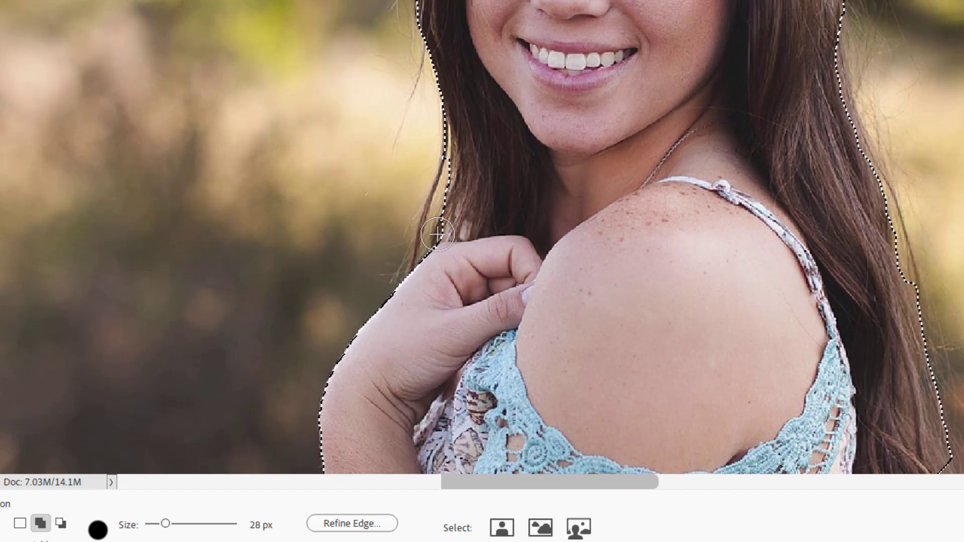
left_click_drag(457, 138, 455, 154)
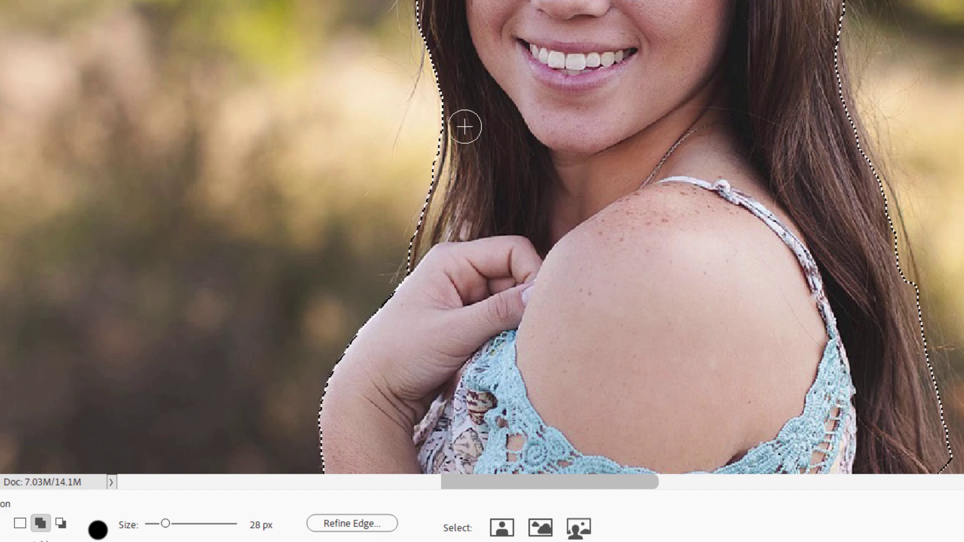
scroll(488, 180, "down", 2)
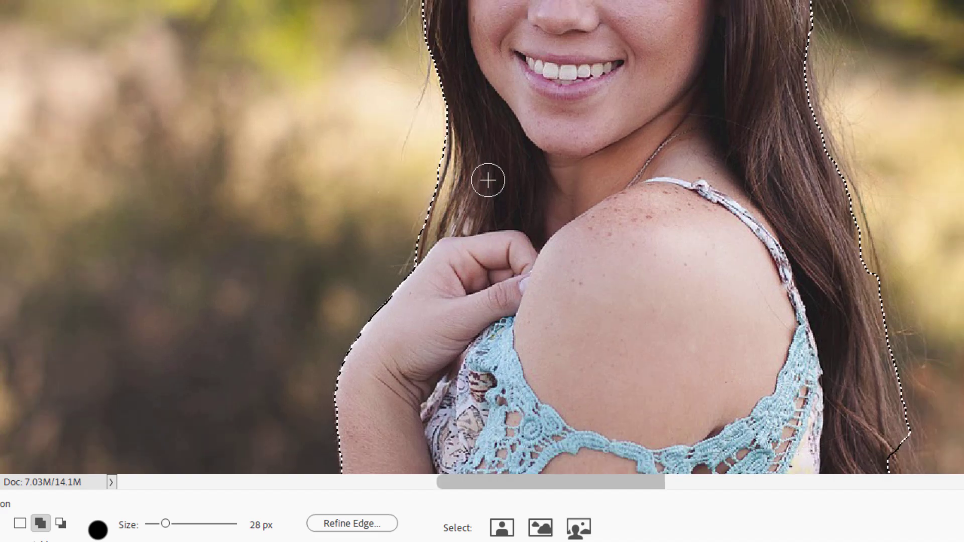
scroll(490, 179, "down", 1)
scroll(491, 179, "up", 1)
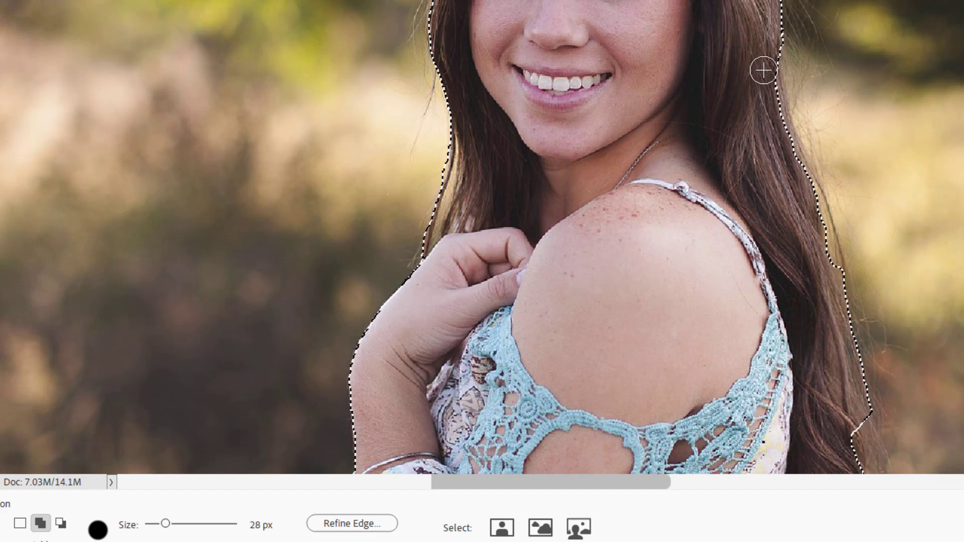
mouse_move(767, 82)
left_mouse_down()
mouse_move(797, 167)
mouse_move(782, 244)
left_mouse_up()
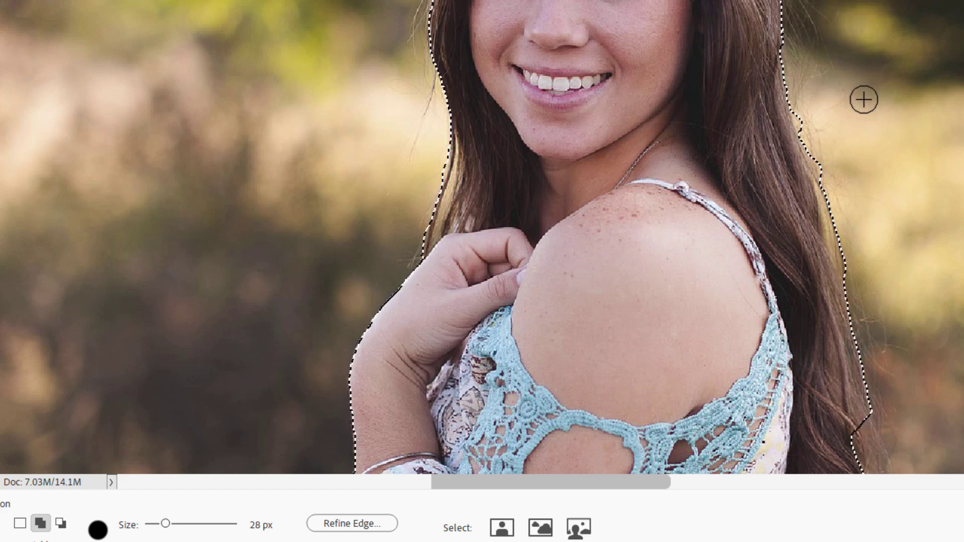
scroll(482, 237, "up", 5)
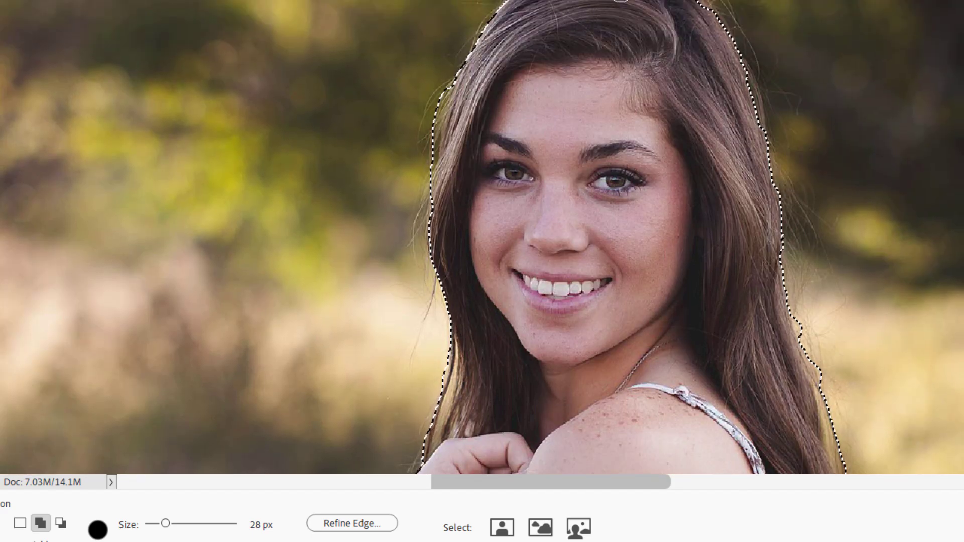
Step: Open Refine Edge for the selection and set its View to the red Overlay preview
left_click(350, 524)
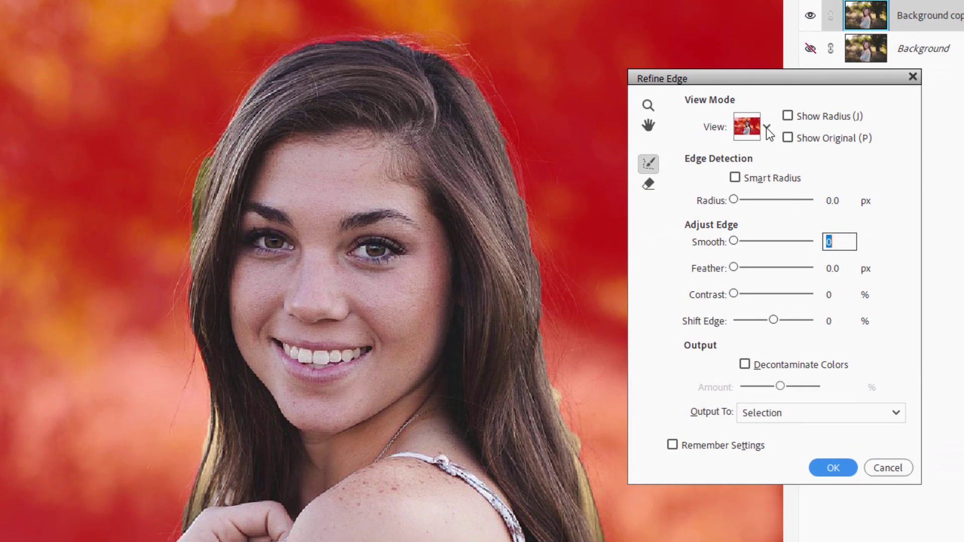
left_click(767, 130)
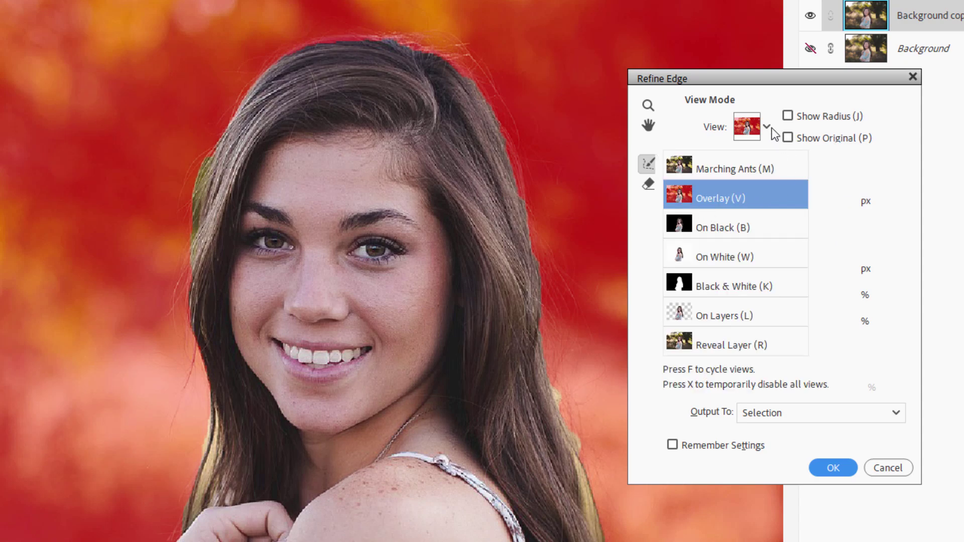
left_click(770, 128)
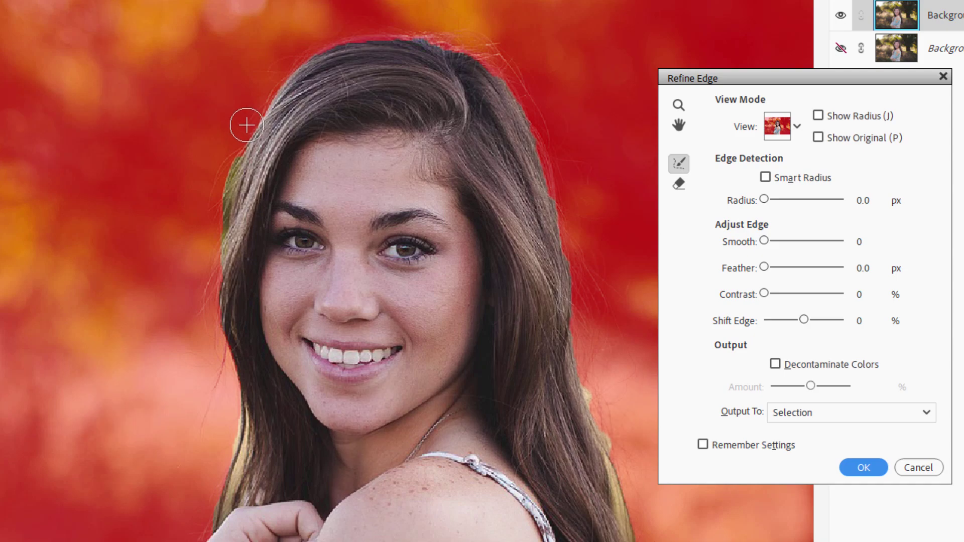
Step: Refine the hair edges beside her face and up over her head
left_click_drag(245, 122, 198, 254)
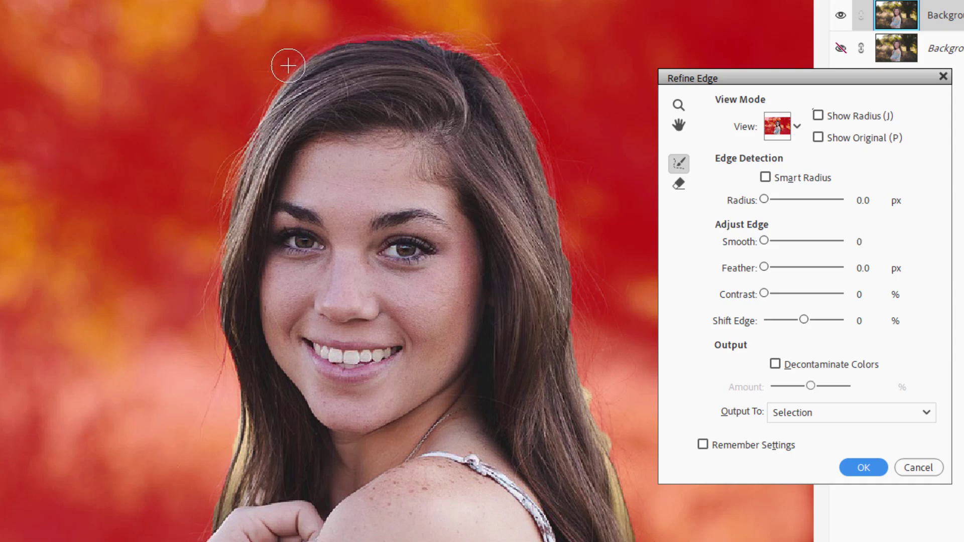
mouse_move(250, 119)
left_mouse_down()
mouse_move(318, 46)
mouse_move(346, 35)
mouse_move(448, 36)
mouse_move(480, 54)
mouse_move(464, 36)
mouse_move(486, 48)
mouse_move(552, 135)
mouse_move(585, 269)
mouse_move(600, 273)
mouse_move(584, 260)
mouse_move(582, 364)
mouse_move(591, 392)
mouse_move(624, 351)
left_mouse_up()
mouse_move(200, 381)
left_mouse_down()
mouse_move(231, 397)
mouse_move(237, 436)
mouse_move(218, 478)
left_mouse_up()
Step: Pan to her shoulder and refine the hair down the shoulder and near her fingers
left_click(679, 124)
left_click_drag(378, 381, 350, 128)
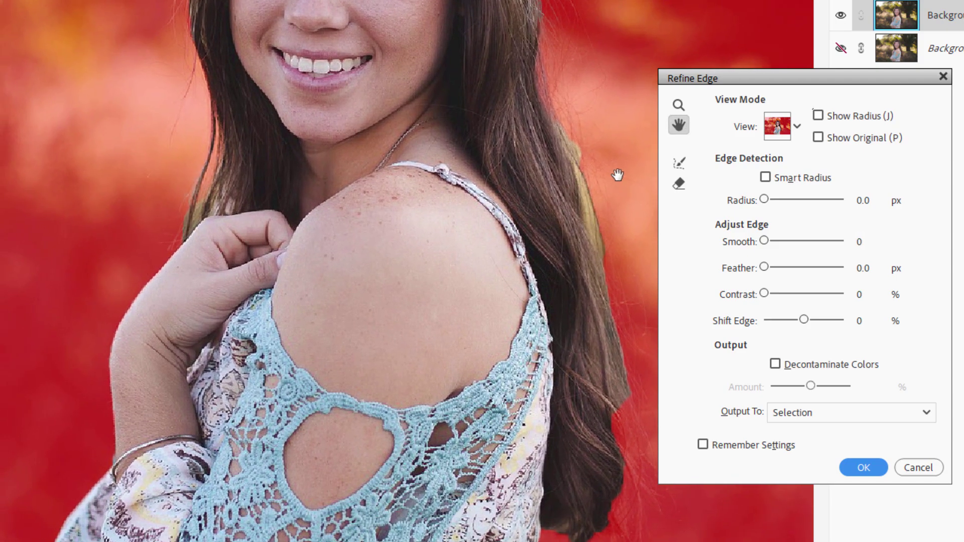
left_click(678, 164)
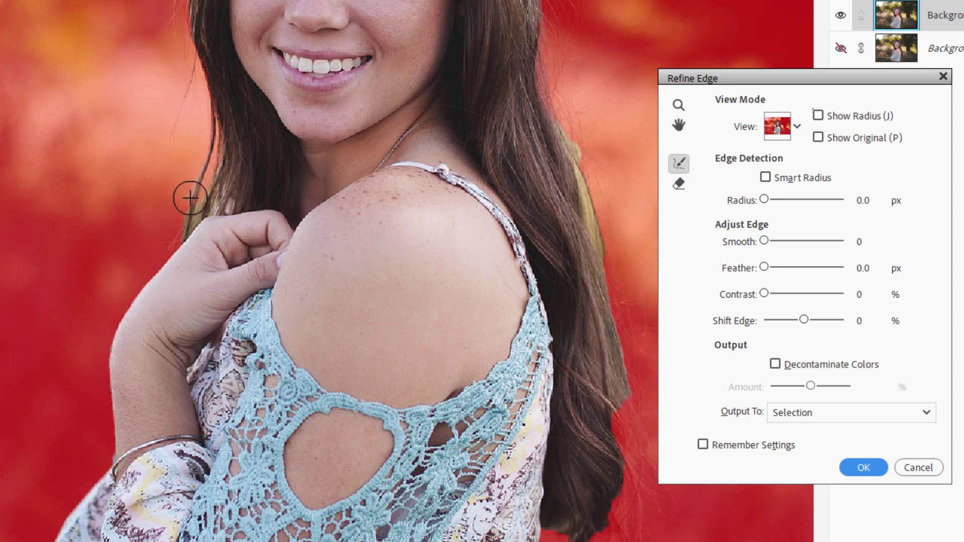
mouse_move(187, 156)
left_mouse_down()
mouse_move(181, 222)
mouse_move(146, 249)
left_mouse_up()
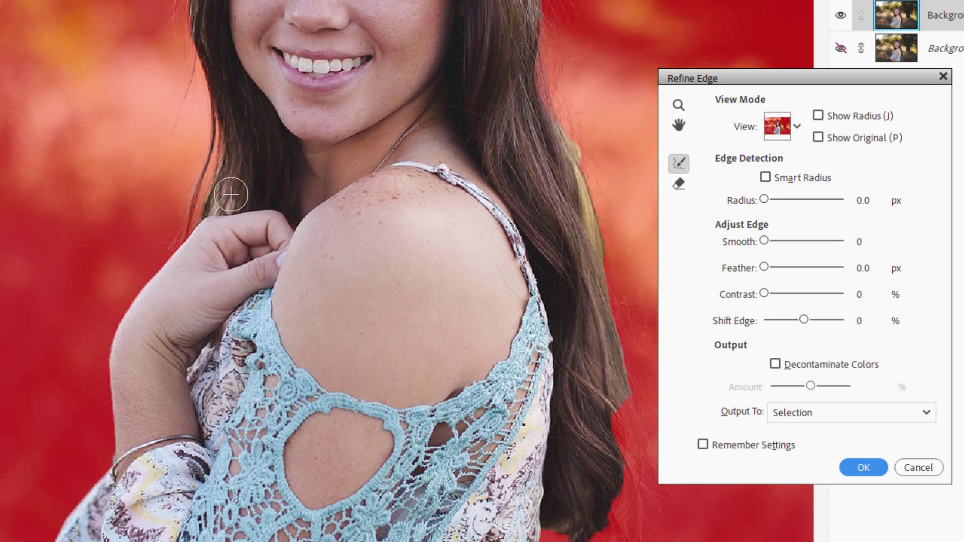
mouse_move(221, 201)
left_mouse_down()
mouse_move(151, 202)
mouse_move(178, 178)
left_mouse_up()
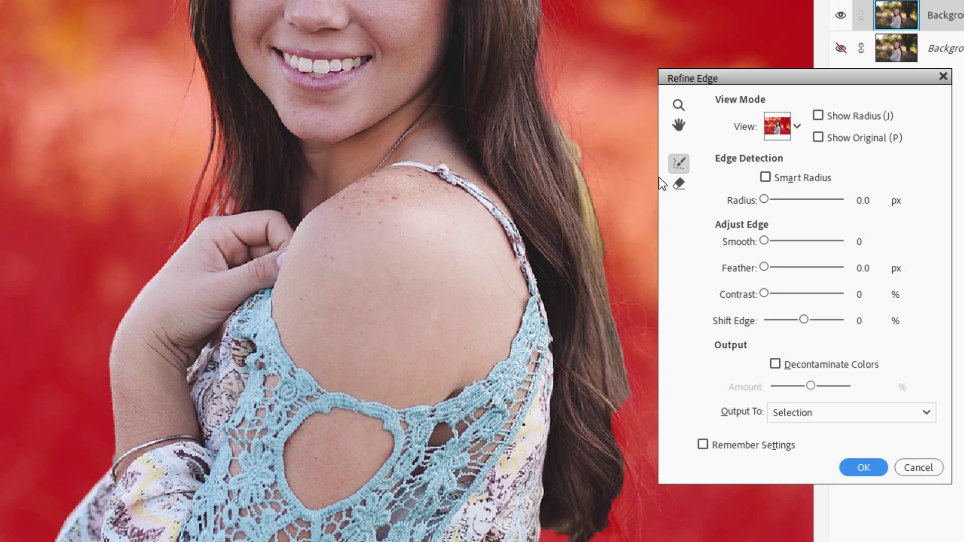
Step: Turn on Show Radius and pan the preview to centre the girl's face
left_click(679, 125)
scroll(253, 416, "down", 5)
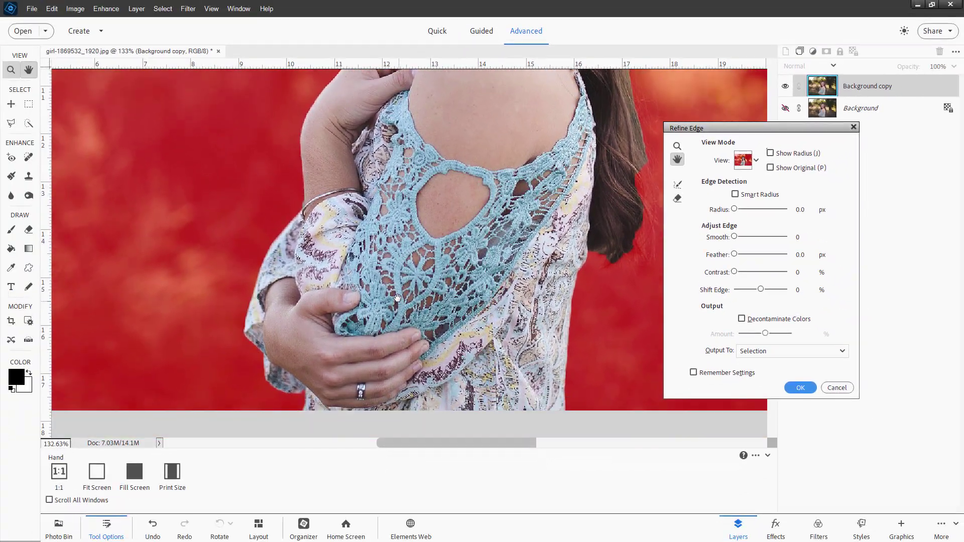
scroll(328, 311, "down", 2)
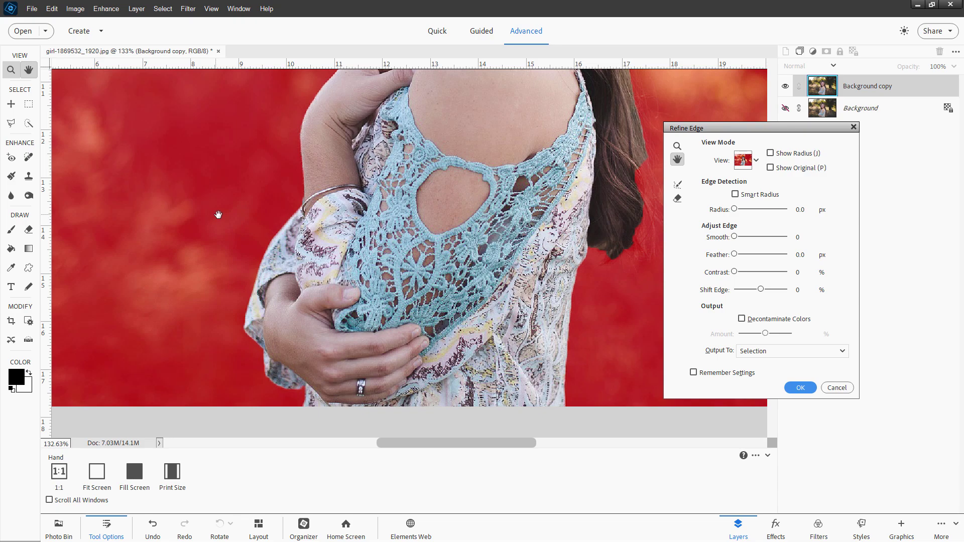
key("space")
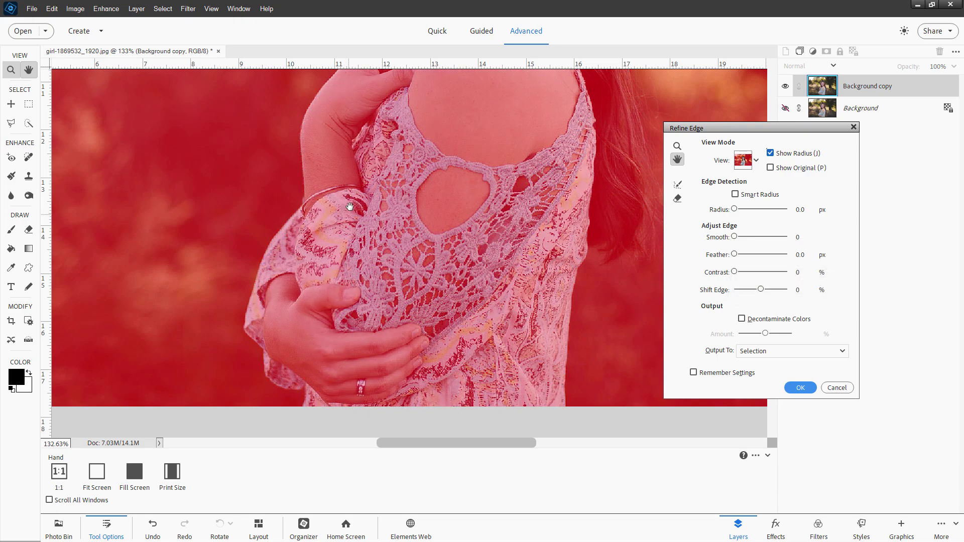
left_click_drag(345, 166, 333, 341)
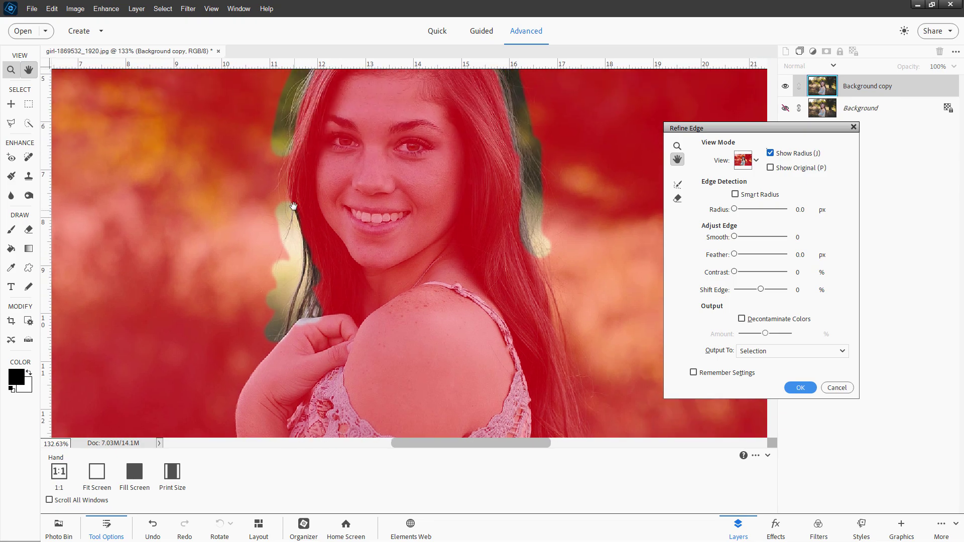
left_click_drag(305, 185, 291, 243)
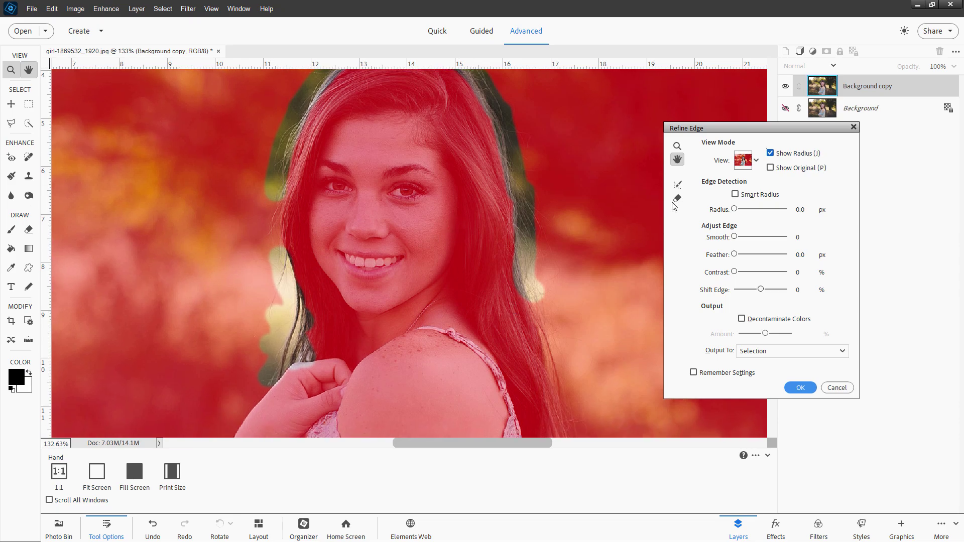
Step: Paint the Refine Radius brush along the left and right hair edges down to the shoulder
left_click(678, 185)
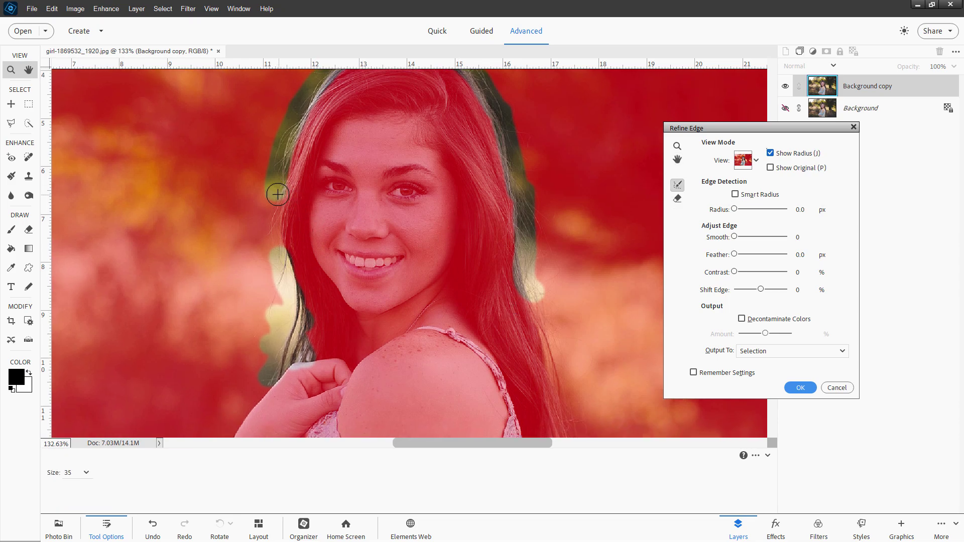
left_click_drag(277, 201, 276, 249)
left_click_drag(536, 280, 557, 371)
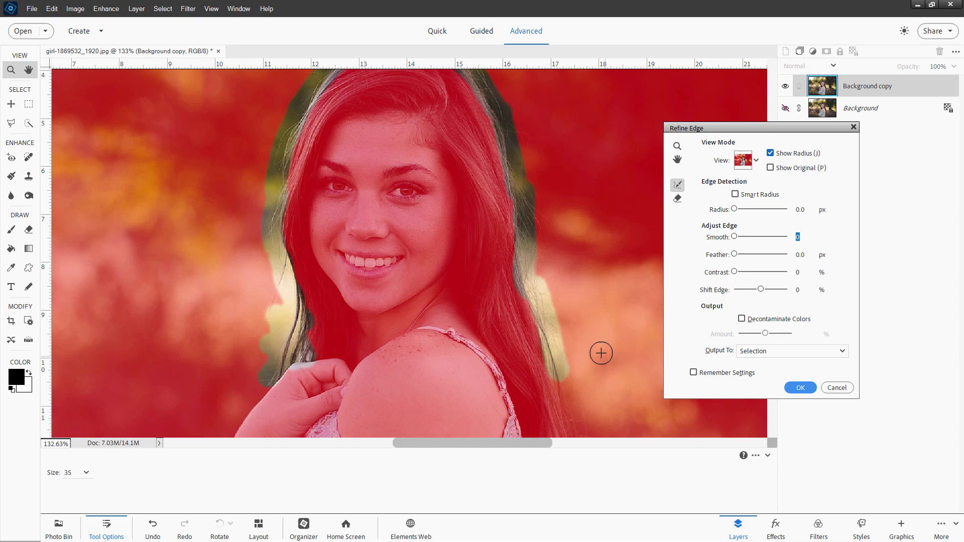
left_click_drag(531, 288, 549, 325)
Step: Hide the radius view, pan to her shoulder, and refine the hair edge running down beside it
key("space")
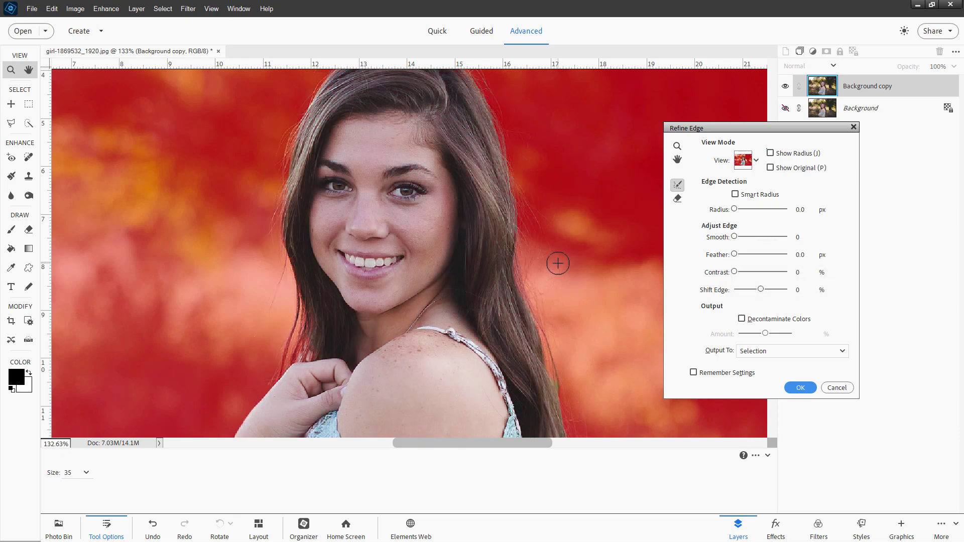
left_click(677, 160)
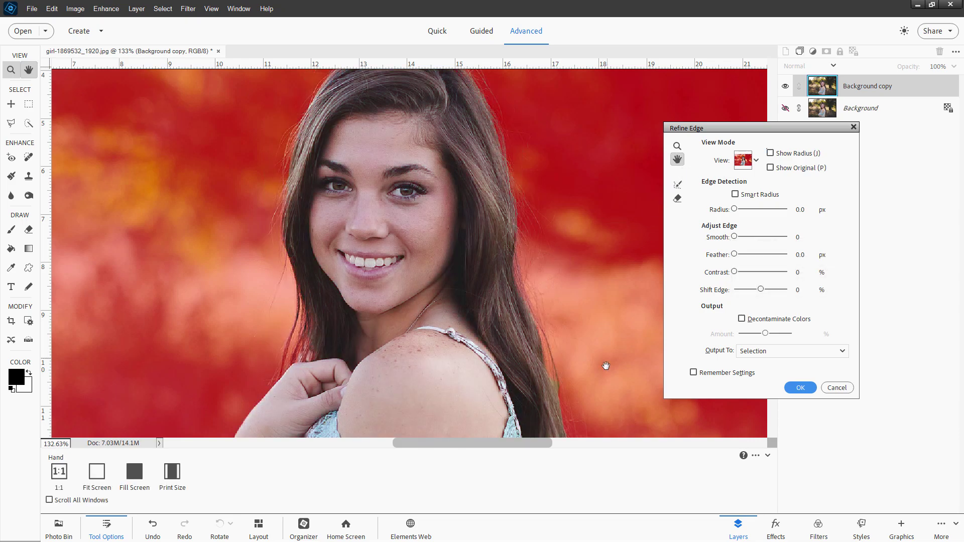
left_click_drag(607, 366, 529, 264)
scroll(542, 281, "down", 1)
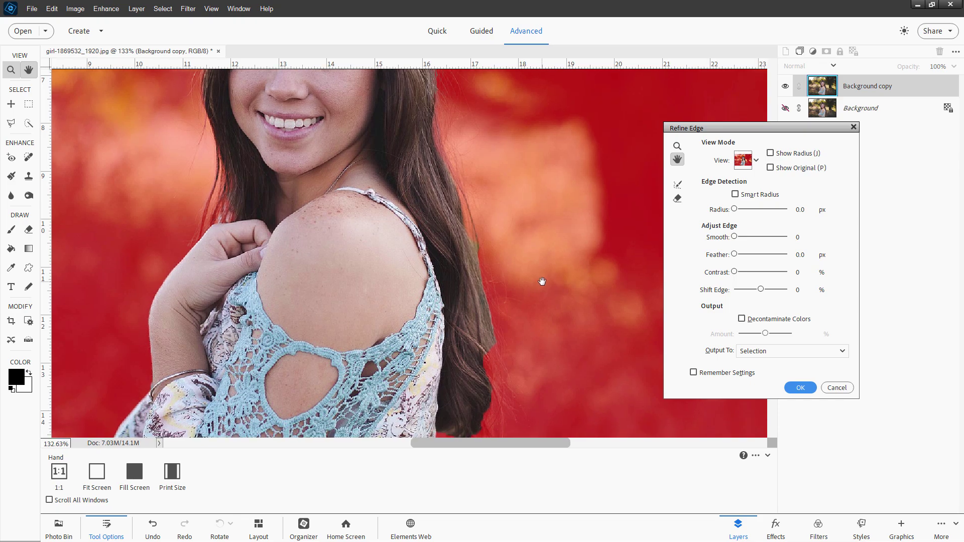
left_click(678, 186)
mouse_move(462, 172)
left_mouse_down()
mouse_move(489, 283)
mouse_move(509, 327)
left_mouse_up()
mouse_move(494, 294)
left_mouse_down()
mouse_move(522, 394)
mouse_move(498, 400)
left_mouse_up()
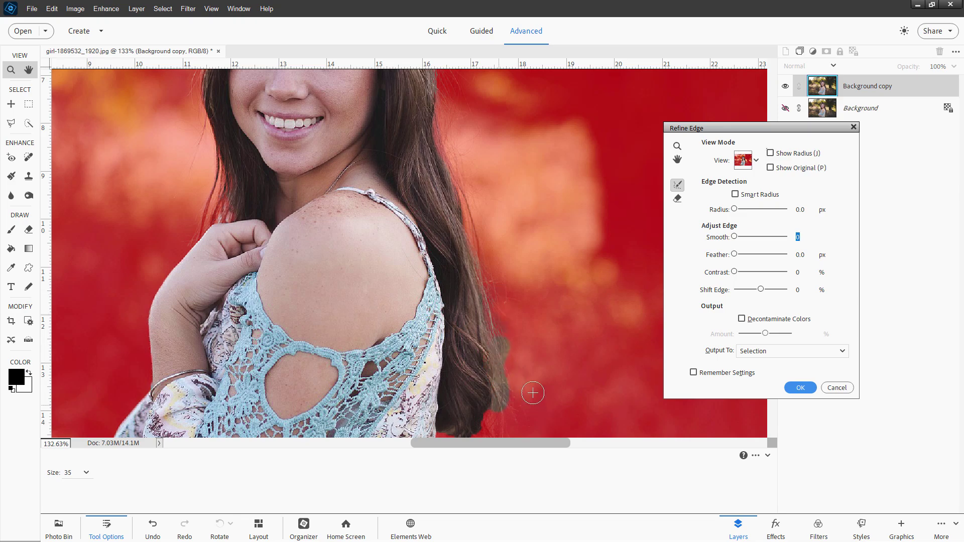
Step: Pan to the lace top, refine the hair tips, then zoom out to review the whole girl
left_click(677, 160)
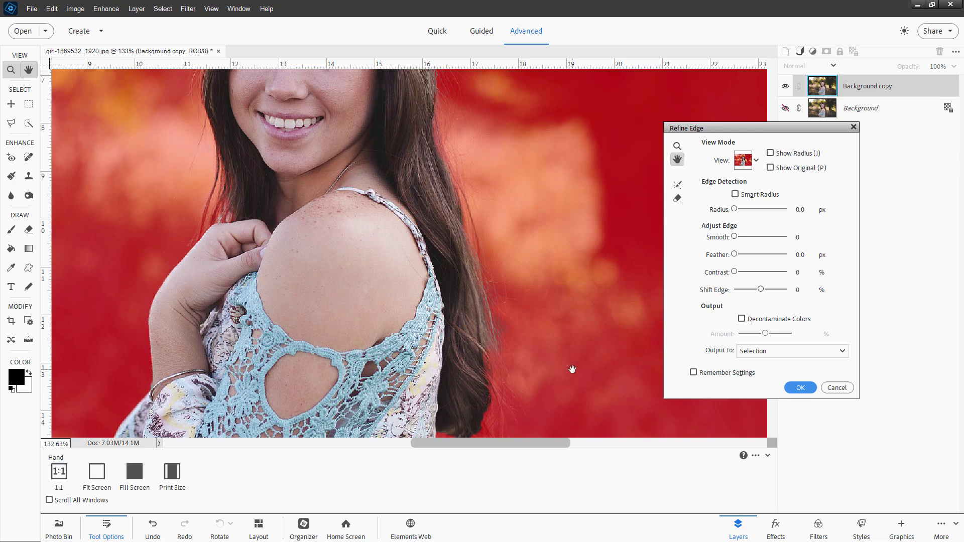
left_click_drag(570, 366, 585, 200)
left_click(677, 184)
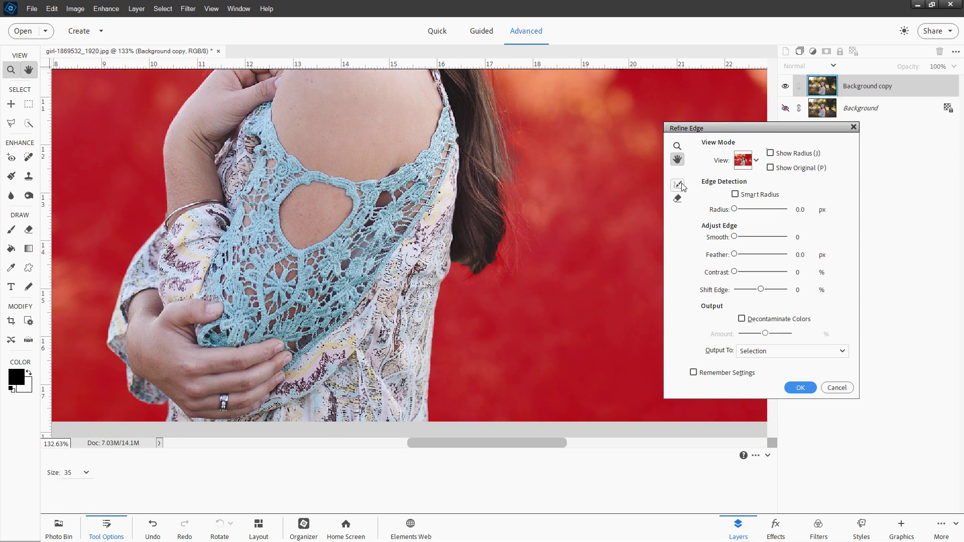
left_click_drag(476, 302, 460, 265)
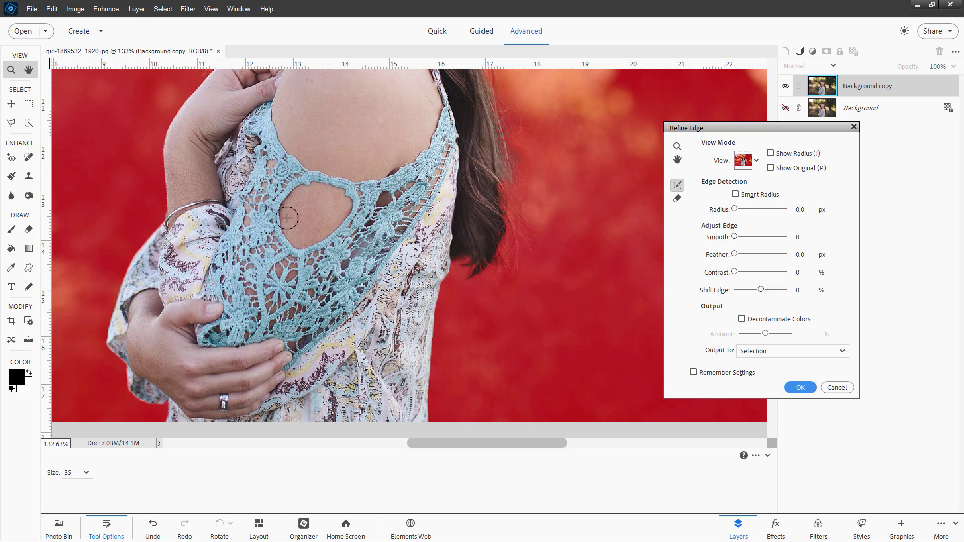
scroll(567, 253, "down", 1)
scroll(501, 251, "down", 2)
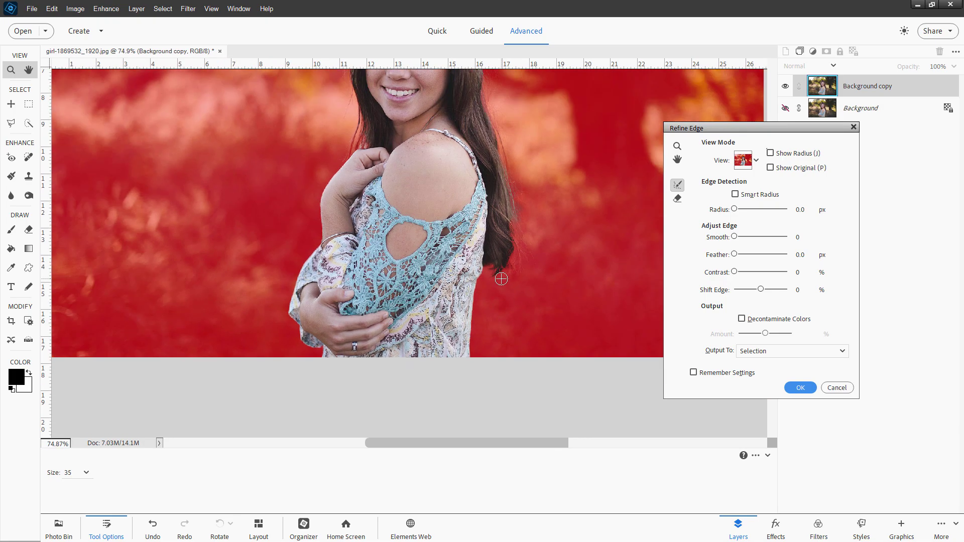
scroll(502, 251, "down", 4)
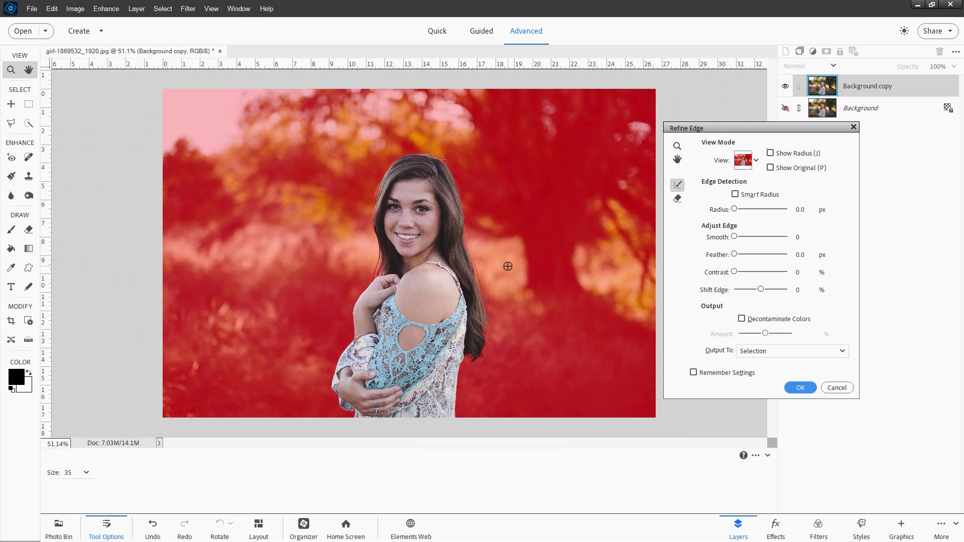
scroll(508, 266, "up", 1)
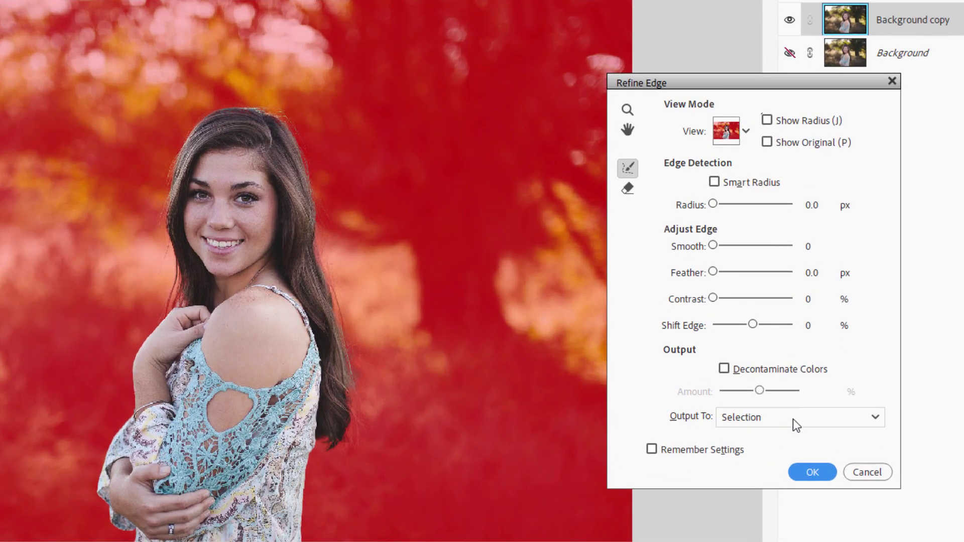
Step: Output the refined edge to a New Layer with Layer Mask, creating Background copy 2
left_click(789, 422)
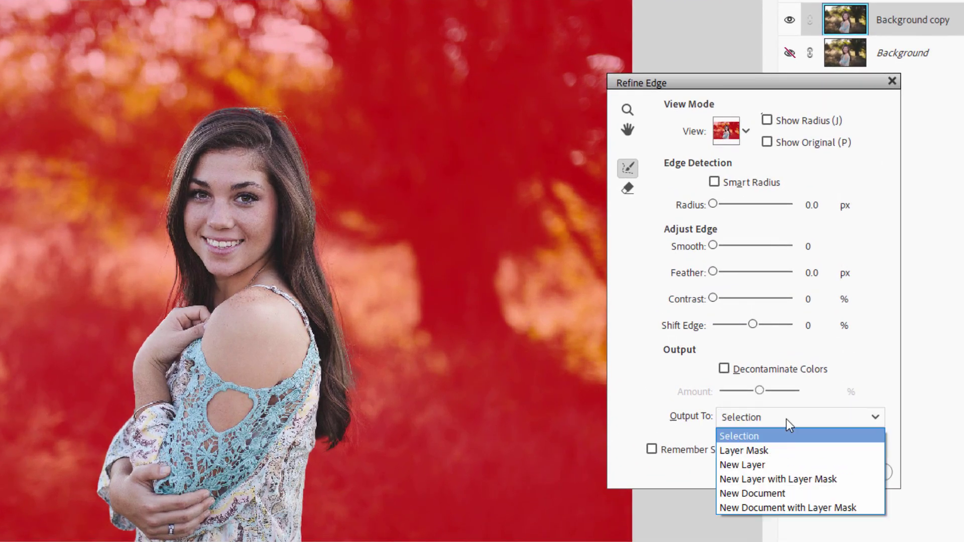
left_click(776, 481)
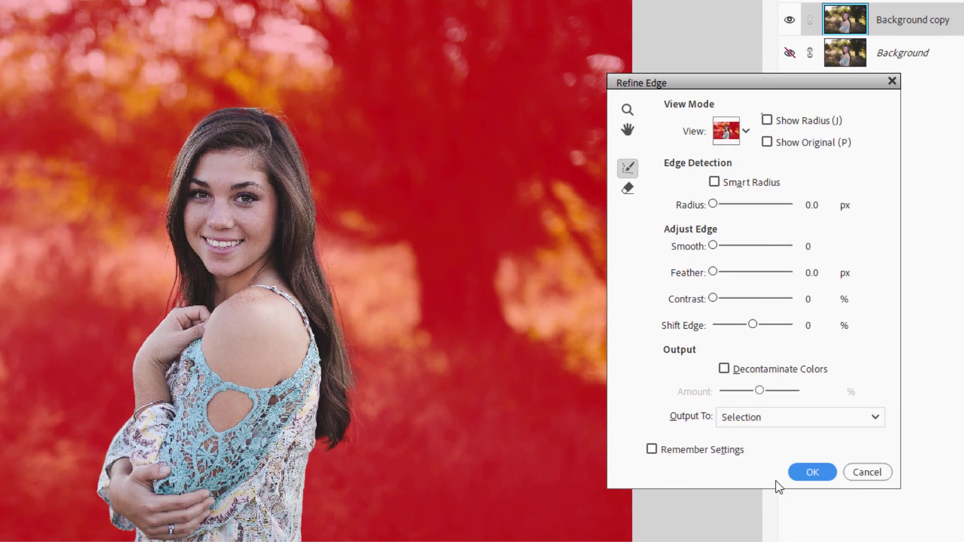
left_click(812, 473)
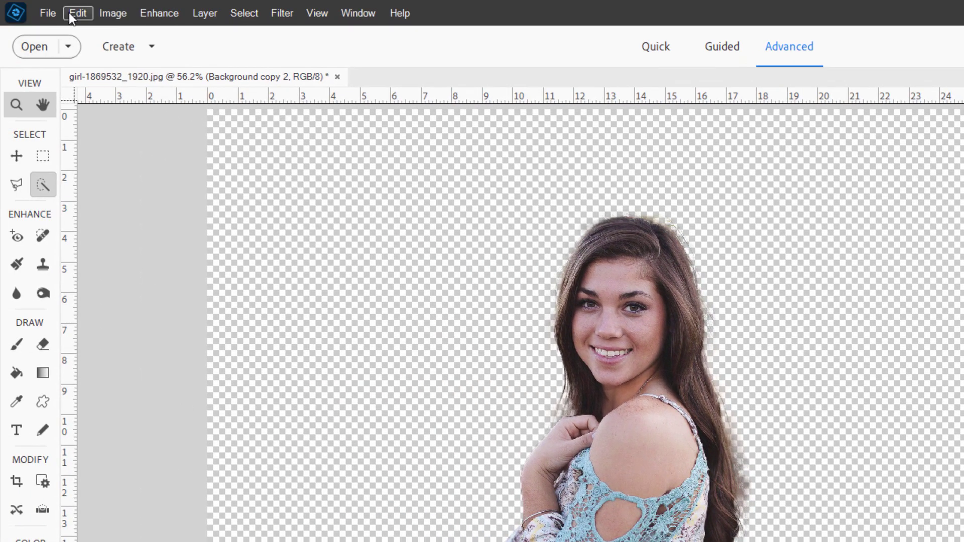
Step: Uncheck Zoom with Scroll Wheel in the General preferences and confirm
left_click(71, 15)
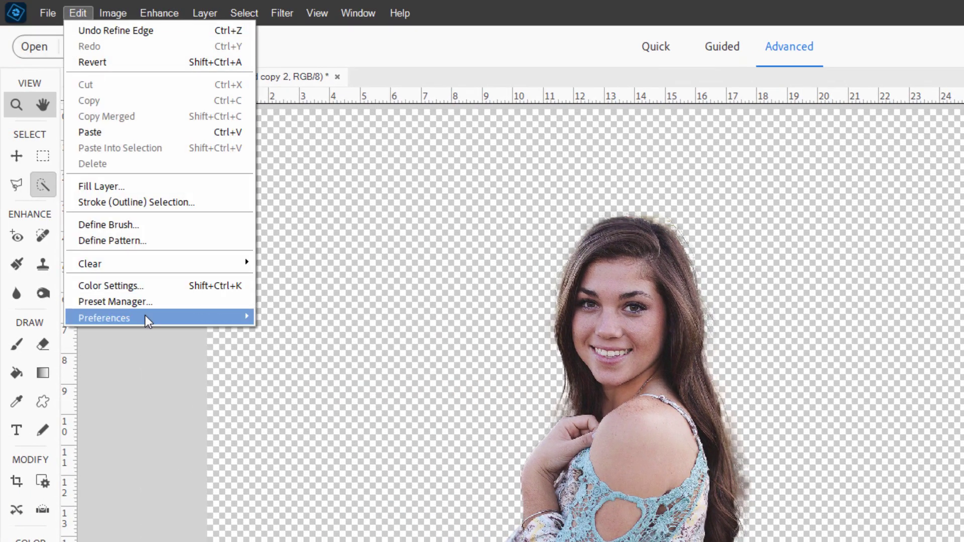
mouse_move(149, 318)
left_click(289, 318)
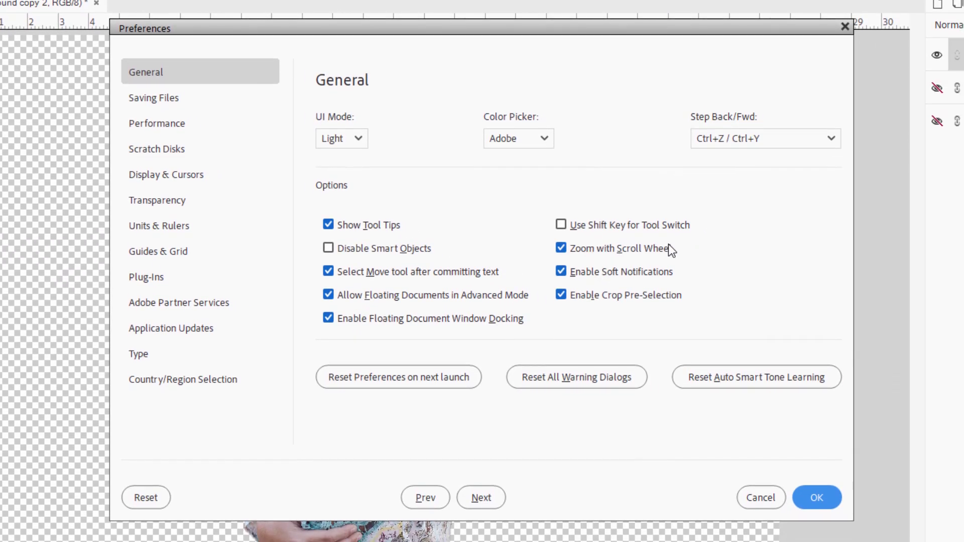
left_click(562, 248)
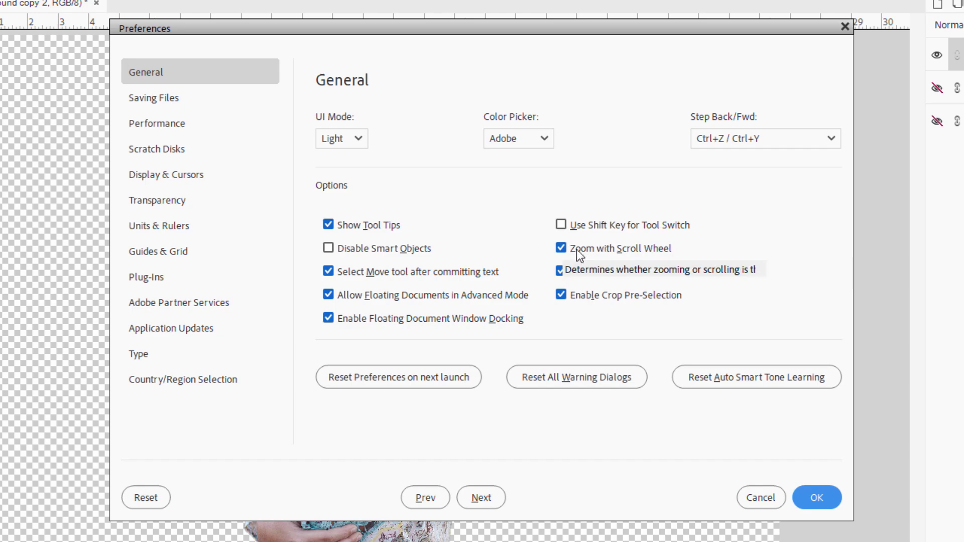
left_click(818, 494)
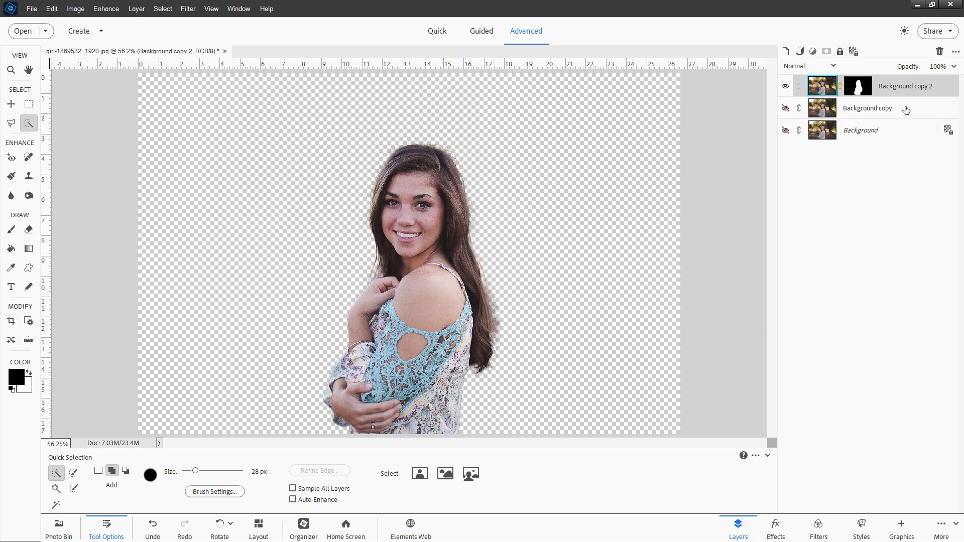
Step: Add a Solid Color fill layer, Color Fill 1, above the Background copy layer
left_click(905, 111)
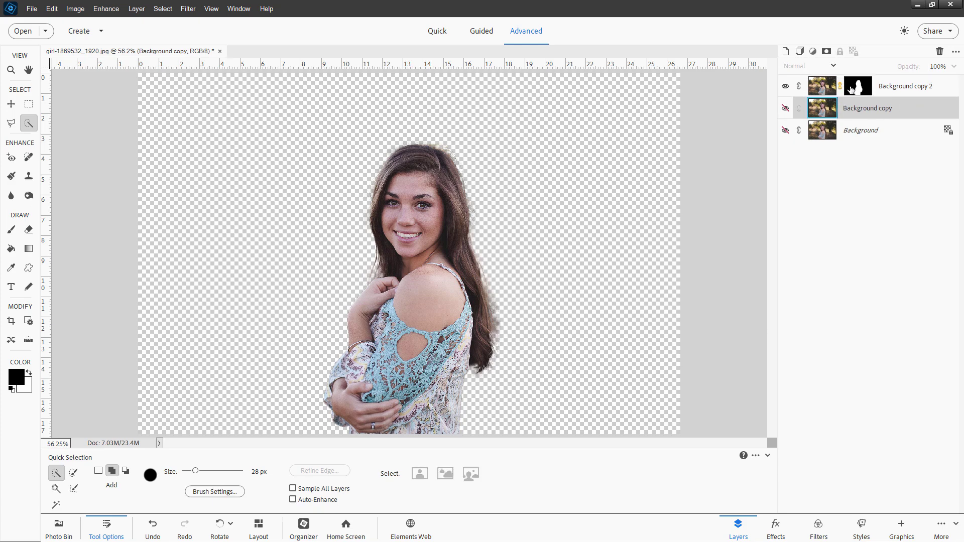
left_click(136, 9)
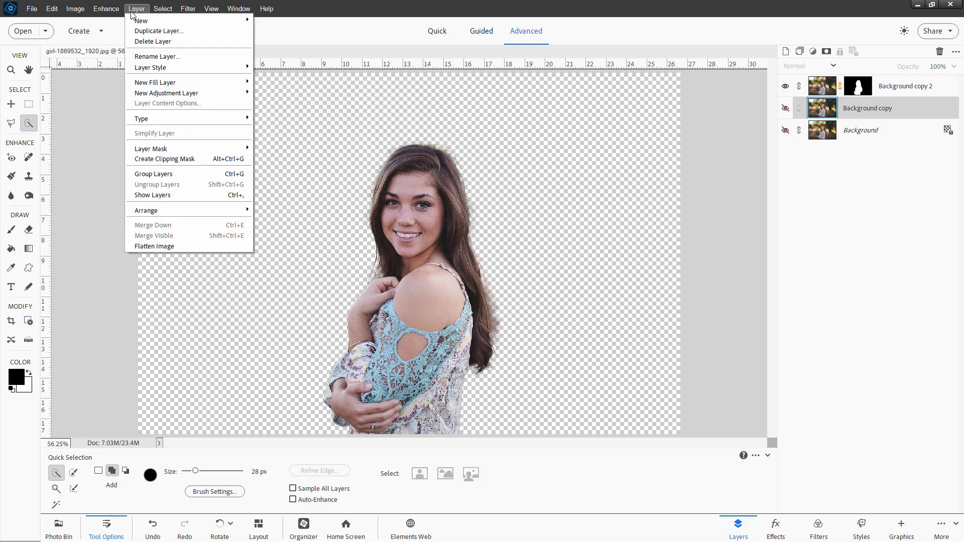
mouse_move(170, 83)
left_click(270, 82)
left_click(740, 187)
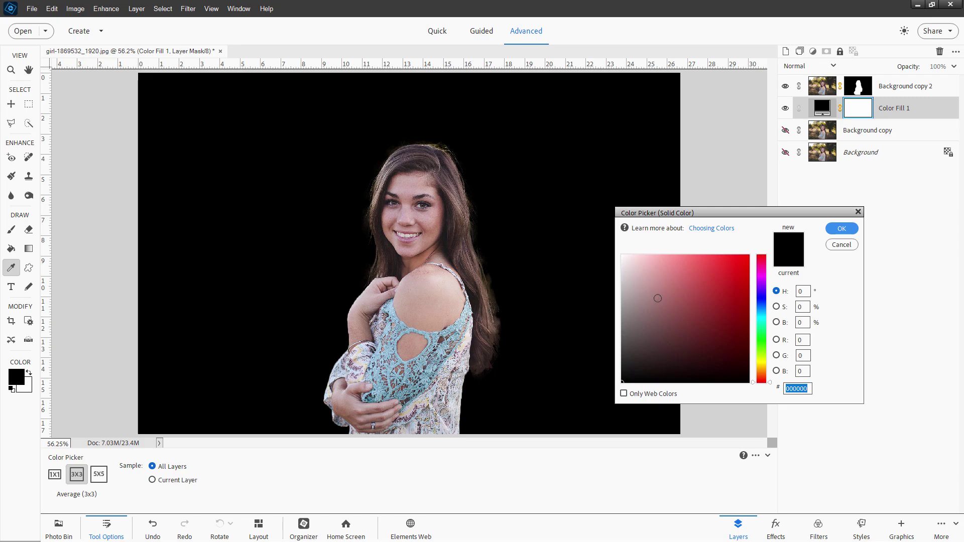
Step: Set the fill colour to pure white (#ffffff) and reselect the Background copy 2 mask
left_click_drag(659, 293, 623, 253)
left_click(837, 227)
key("a")
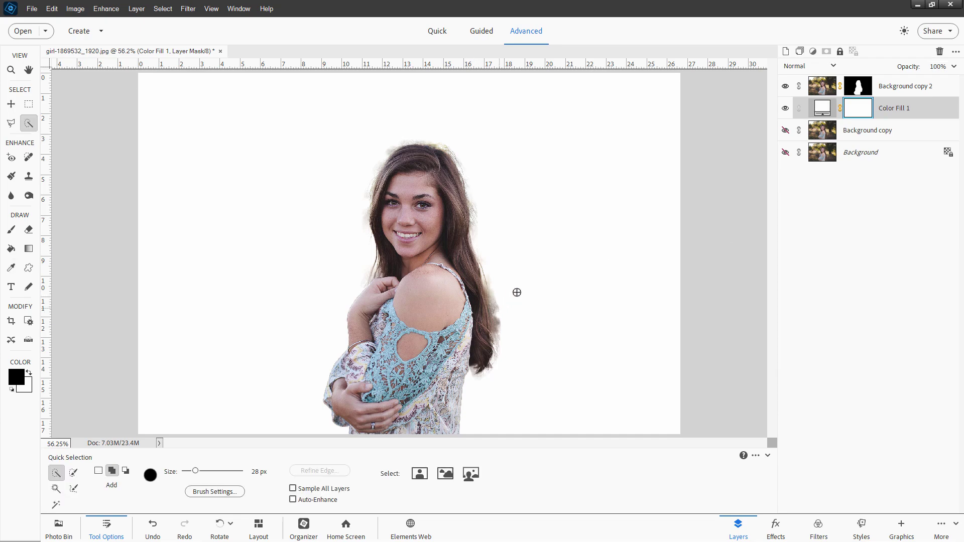
left_click(856, 89)
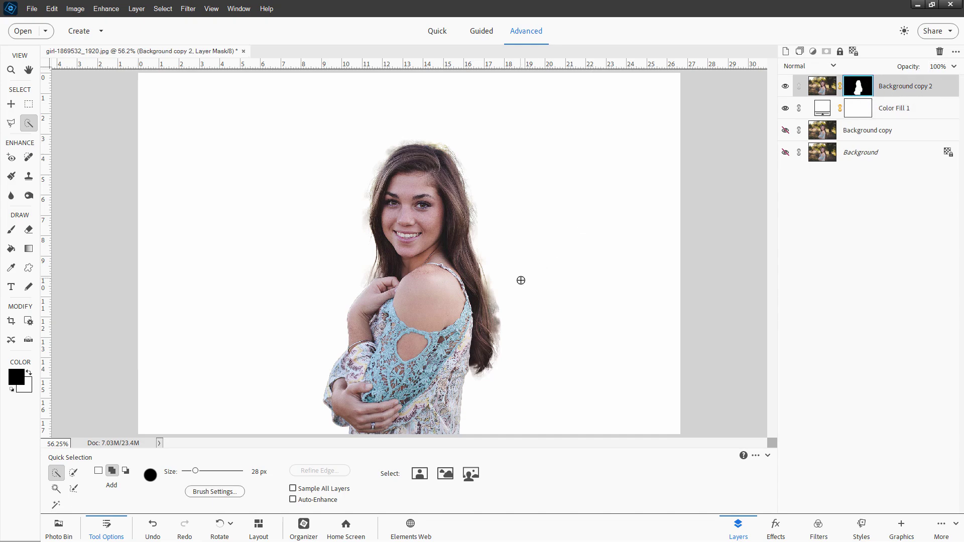
Step: Select the Burn tool and set its exposure to 25%
scroll(492, 321, "up", 3)
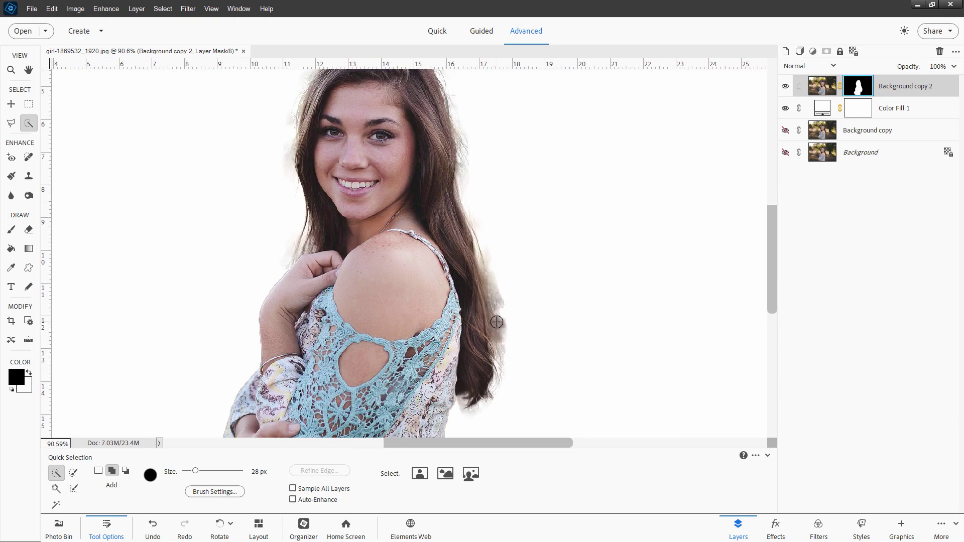
left_click(27, 197)
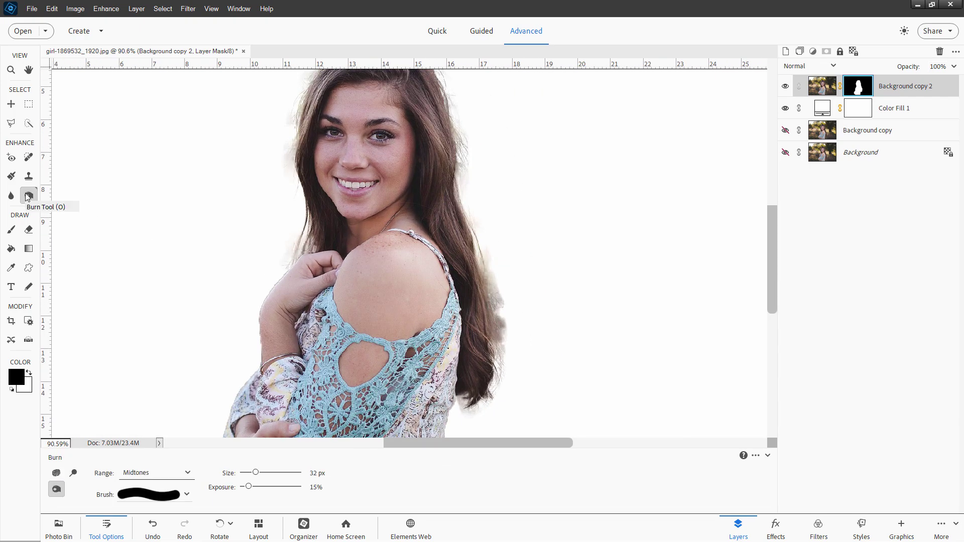
left_click(74, 473)
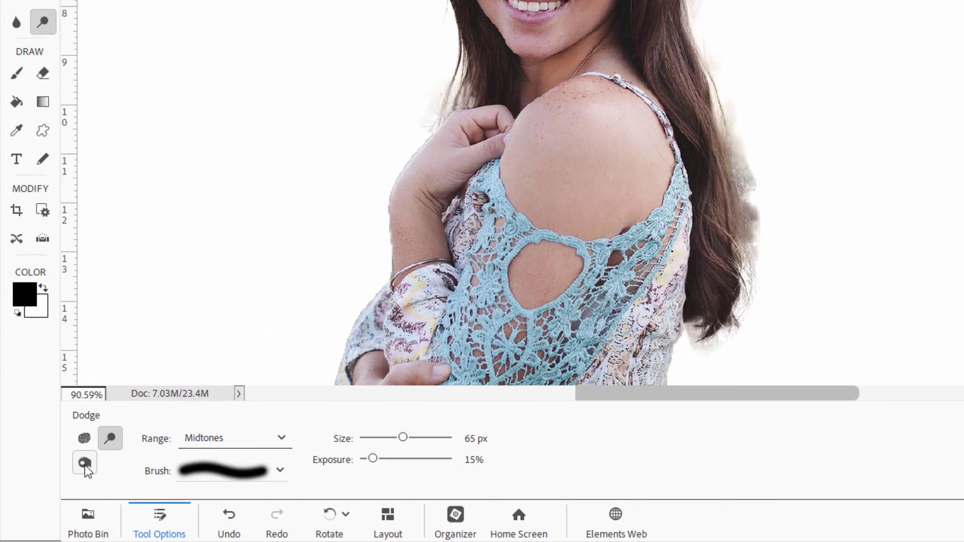
left_click(85, 463)
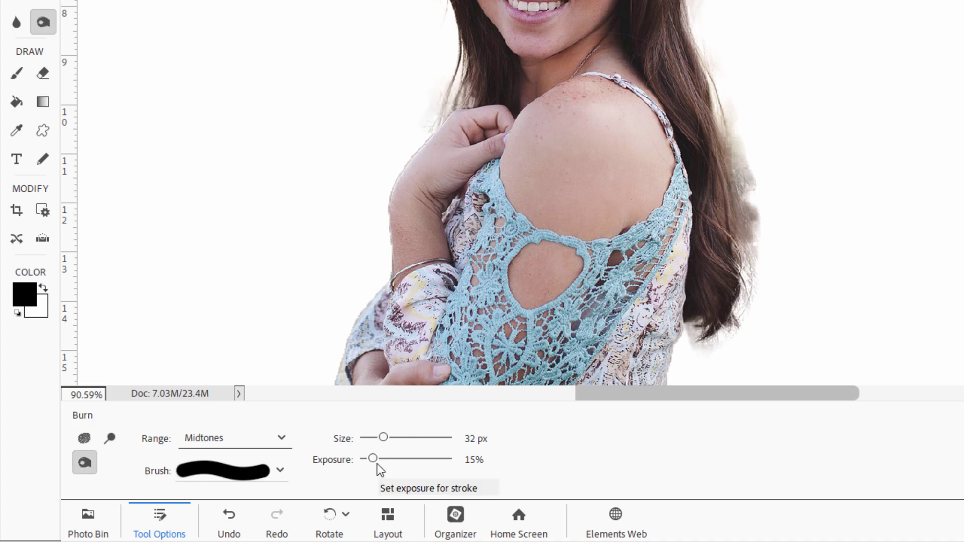
left_click_drag(373, 459, 382, 458)
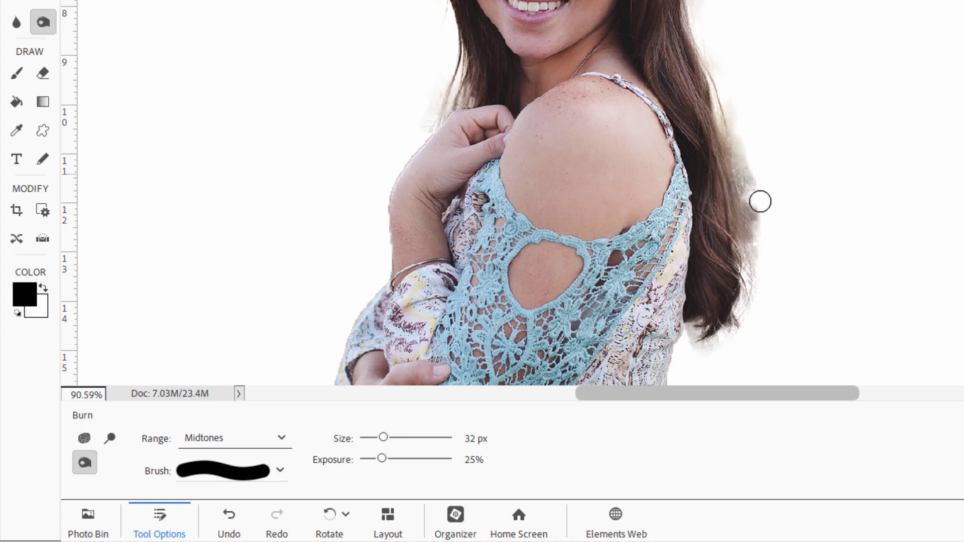
Step: Burn along the right edge of the hair, top to bottom tip, darkening the grey wisps
mouse_move(761, 206)
left_mouse_down()
mouse_move(755, 159)
mouse_move(753, 204)
mouse_move(738, 126)
mouse_move(727, 123)
mouse_move(757, 203)
mouse_move(742, 172)
left_mouse_up()
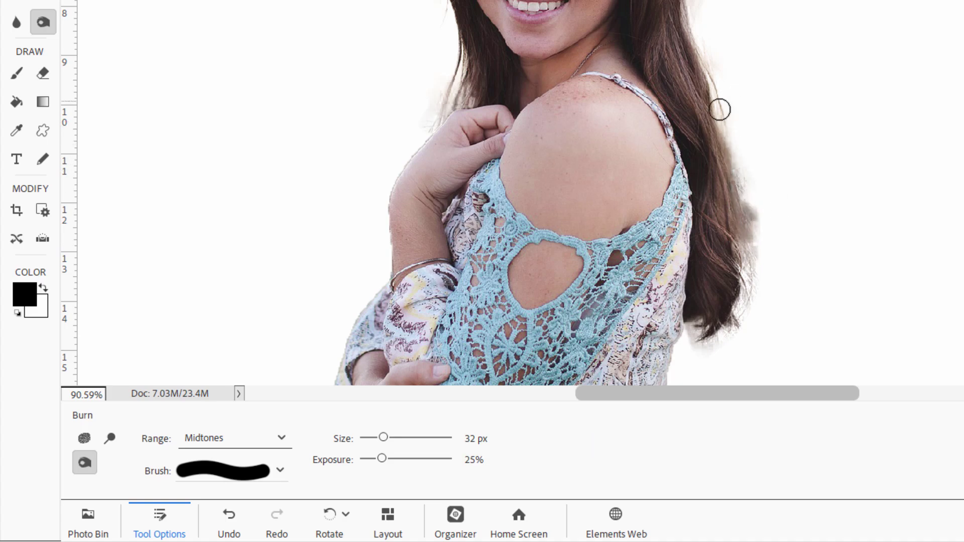
mouse_move(728, 135)
left_mouse_down()
mouse_move(755, 219)
mouse_move(759, 209)
mouse_move(750, 201)
mouse_move(757, 195)
mouse_move(745, 258)
mouse_move(753, 190)
mouse_move(744, 183)
mouse_move(772, 225)
left_mouse_up()
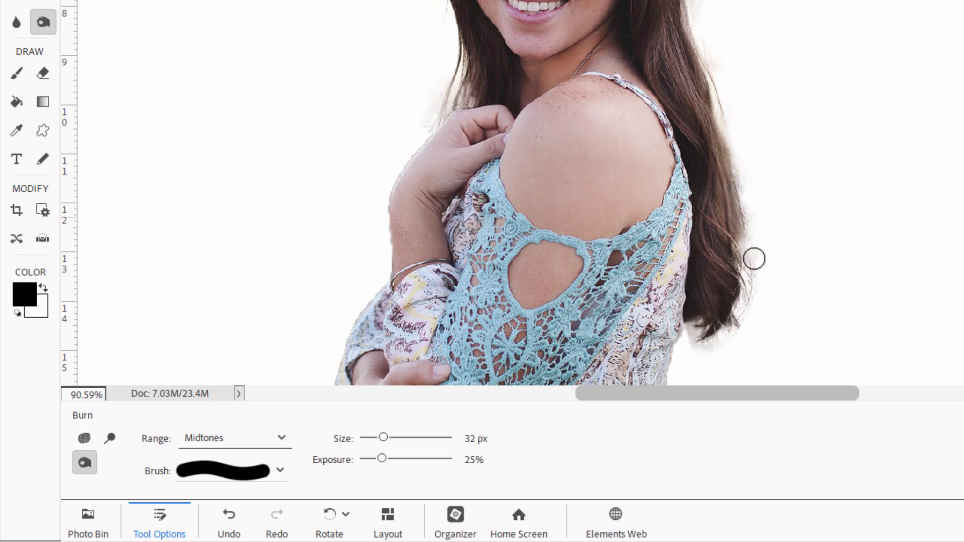
mouse_move(755, 261)
left_mouse_down()
mouse_move(738, 236)
mouse_move(747, 233)
mouse_move(770, 281)
left_mouse_up()
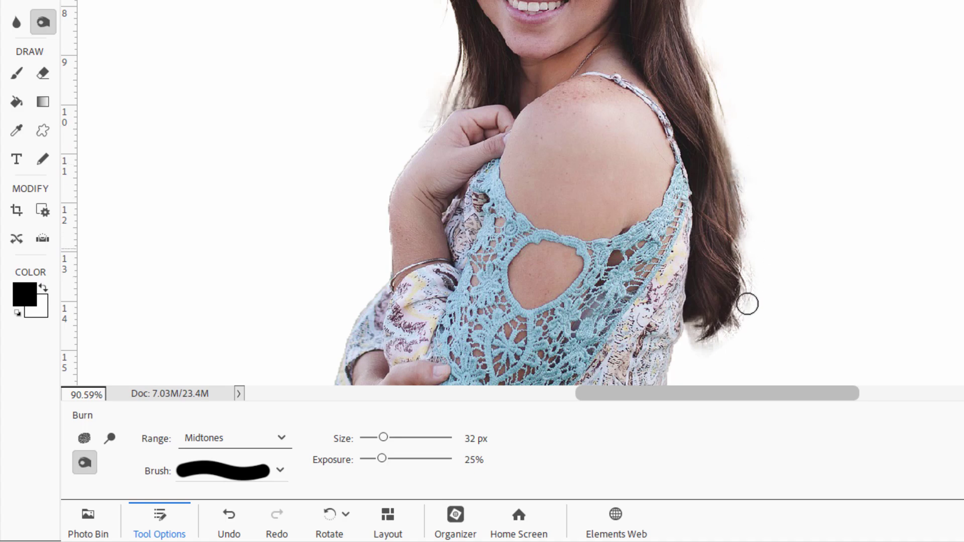
mouse_move(748, 301)
left_mouse_down()
mouse_move(719, 334)
mouse_move(695, 340)
mouse_move(699, 351)
mouse_move(696, 339)
left_mouse_up()
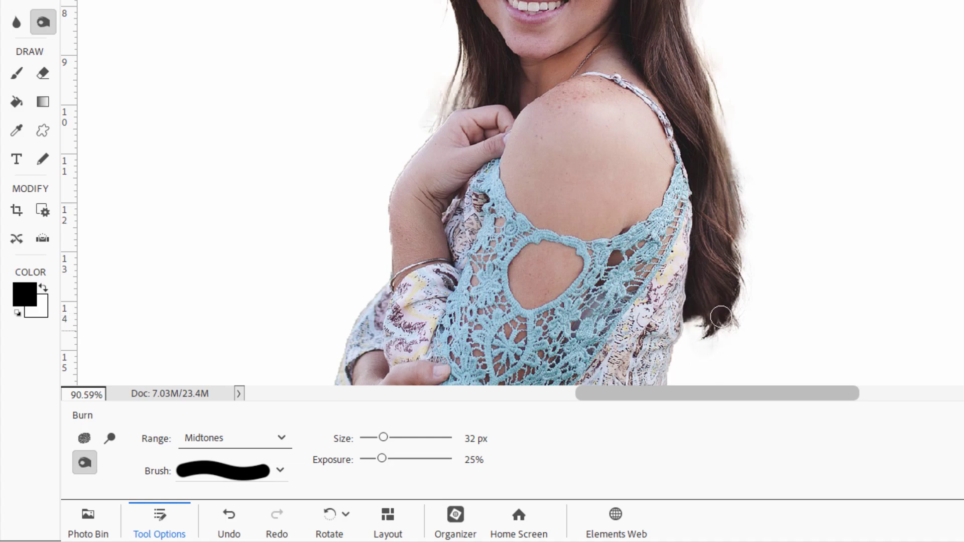
left_click_drag(742, 299, 749, 229)
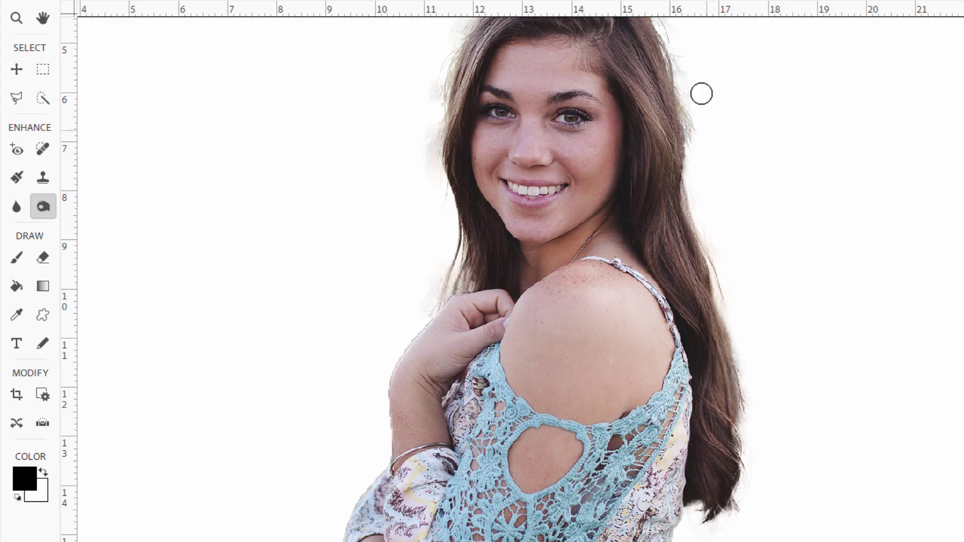
key("space")
left_click_drag(728, 112, 753, 281)
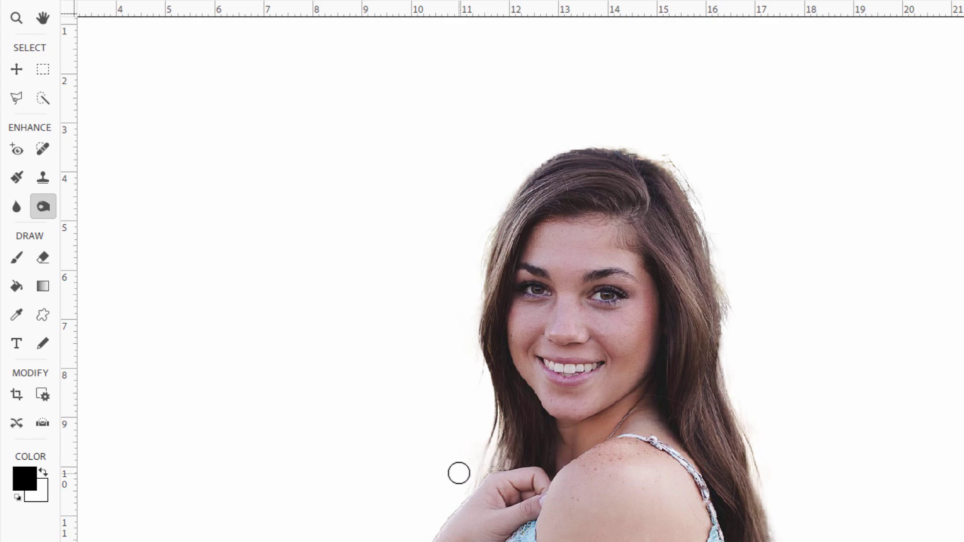
scroll(458, 473, "down", 5)
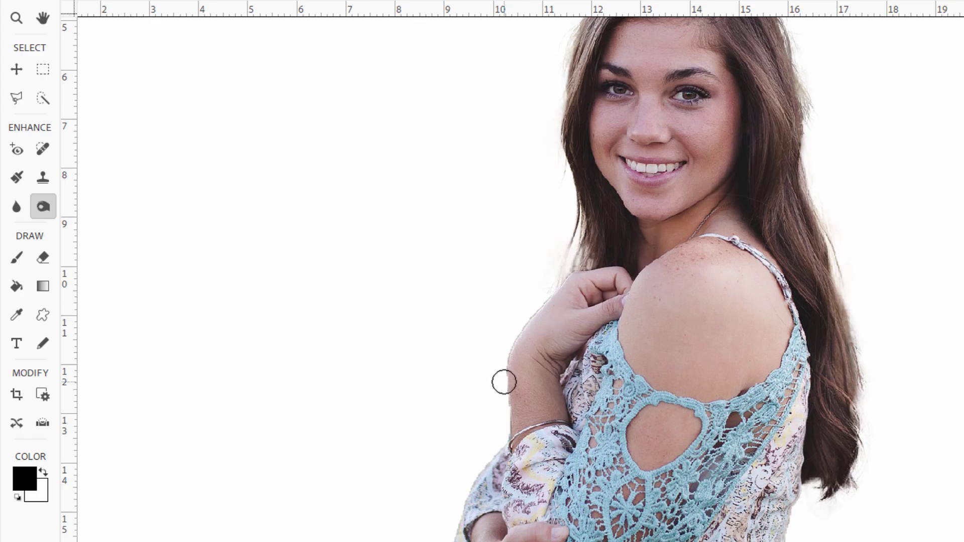
scroll(504, 381, "up", 5)
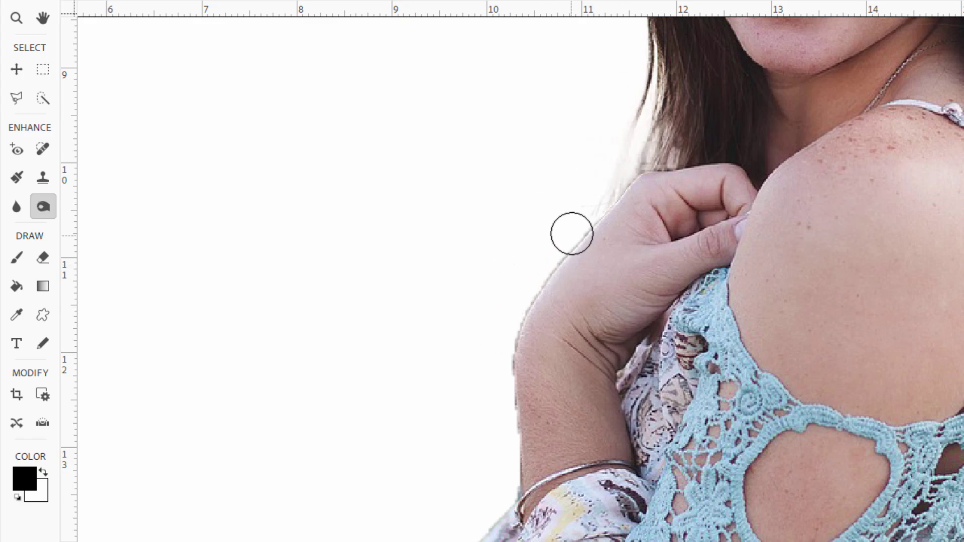
left_click_drag(824, 296, 597, 533)
mouse_move(662, 258)
left_mouse_down()
mouse_move(650, 278)
mouse_move(673, 404)
left_mouse_up()
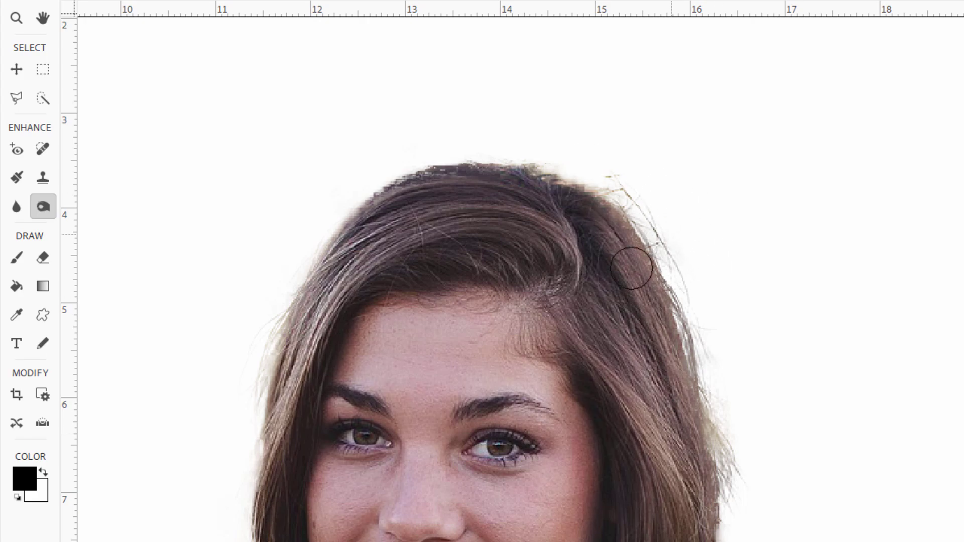
left_click_drag(482, 244, 583, 266)
left_click_drag(495, 432, 457, 221)
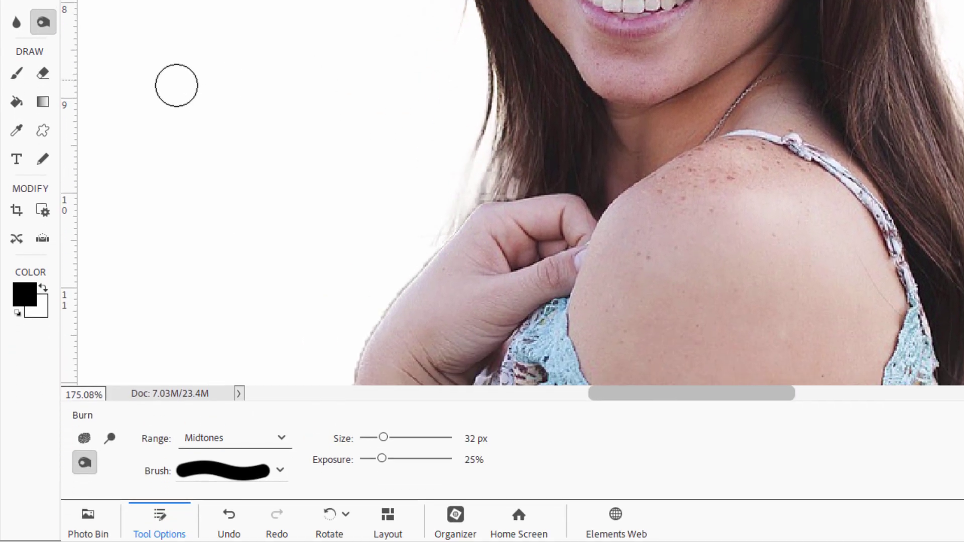
Step: Pick the Brush tool with the hard round 19 px preset
left_click(16, 73)
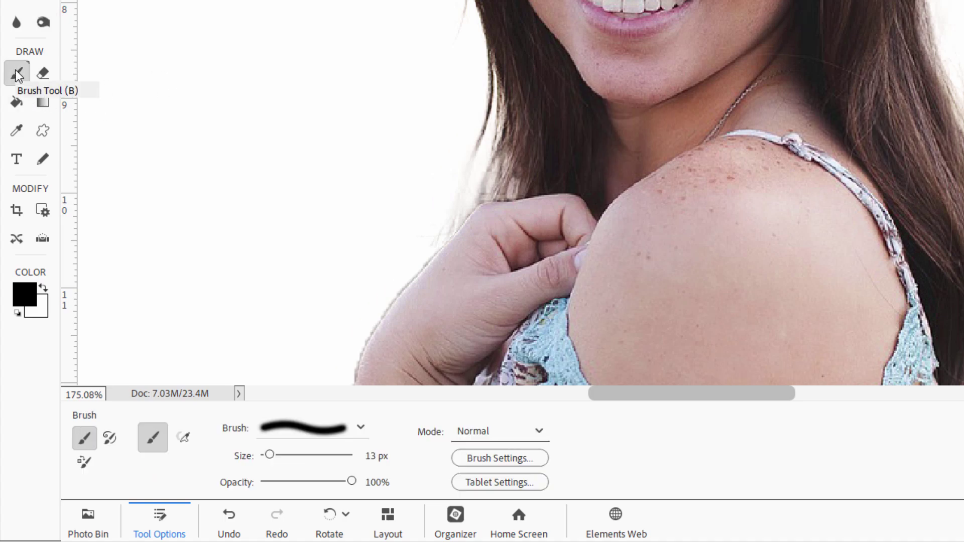
left_click(360, 426)
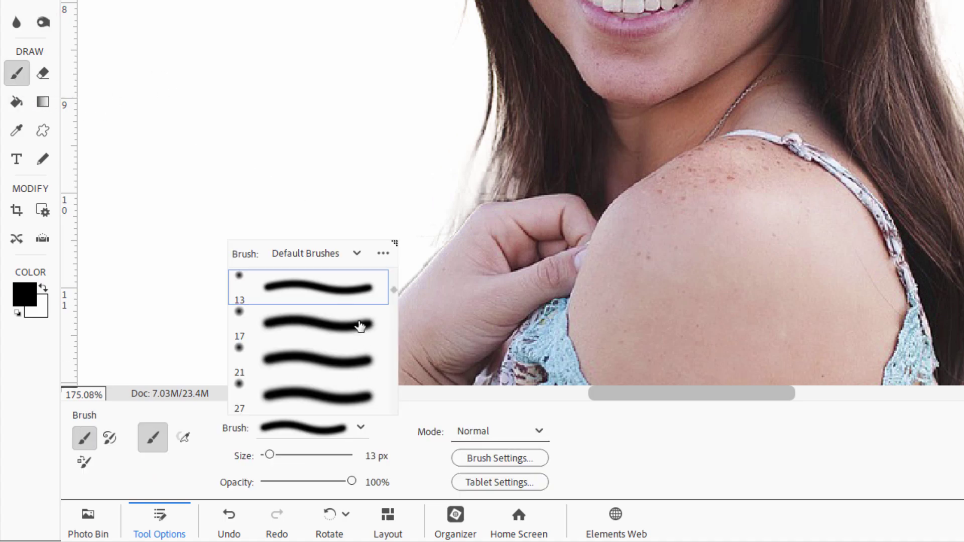
scroll(333, 323, "down", 3)
scroll(330, 329, "down", 10)
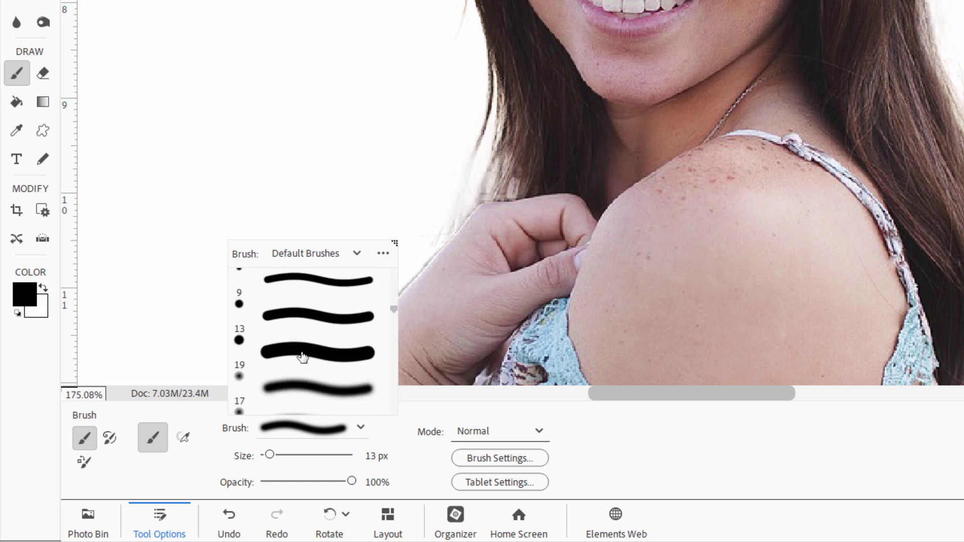
left_click(301, 352)
left_click(370, 456)
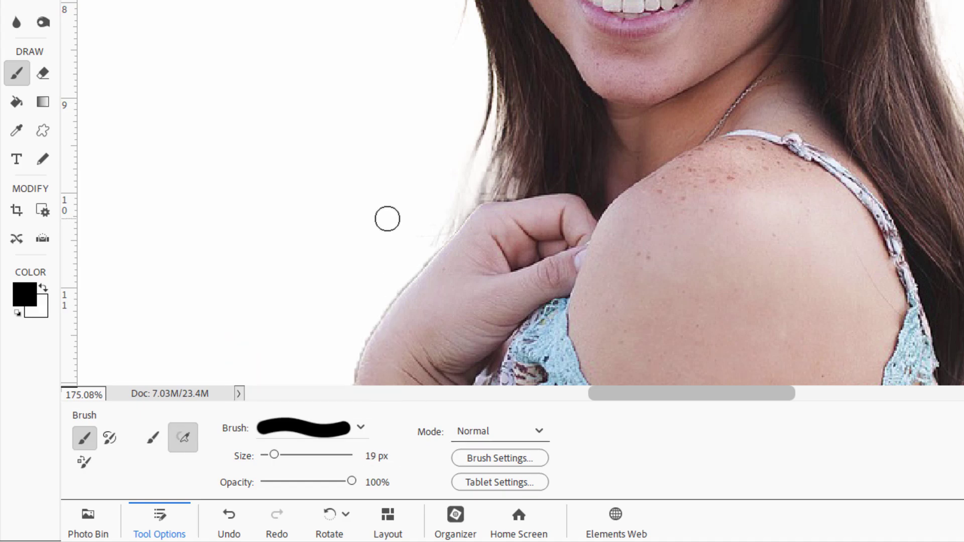
Step: Bring the lace top and shoulder into view and set brush hardness to 80%
left_click_drag(373, 300, 451, 163)
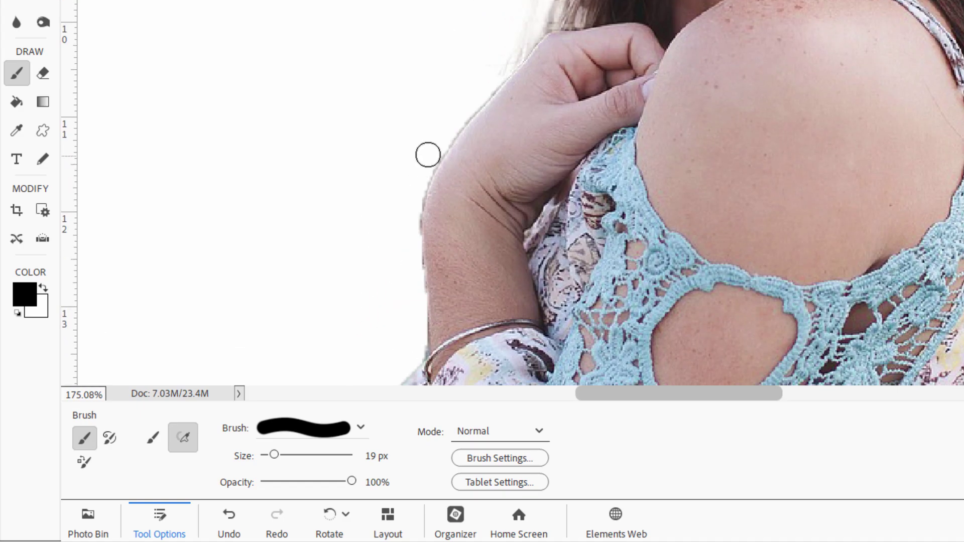
left_click_drag(462, 132, 390, 184)
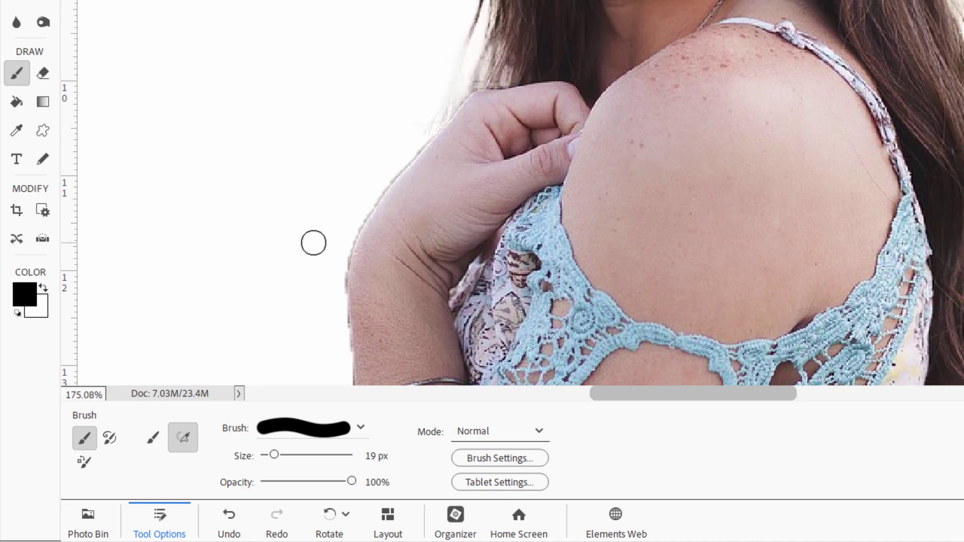
left_click(507, 455)
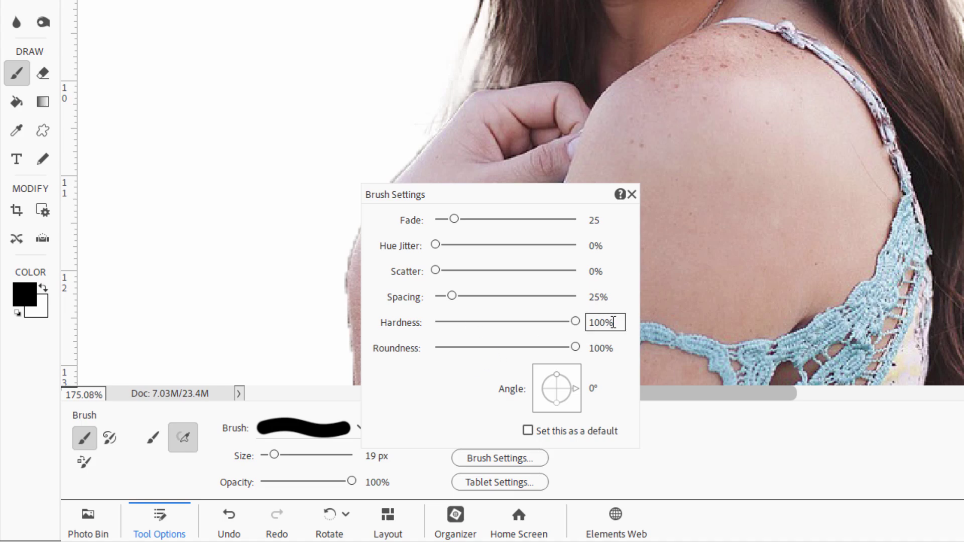
type("80")
key("Return")
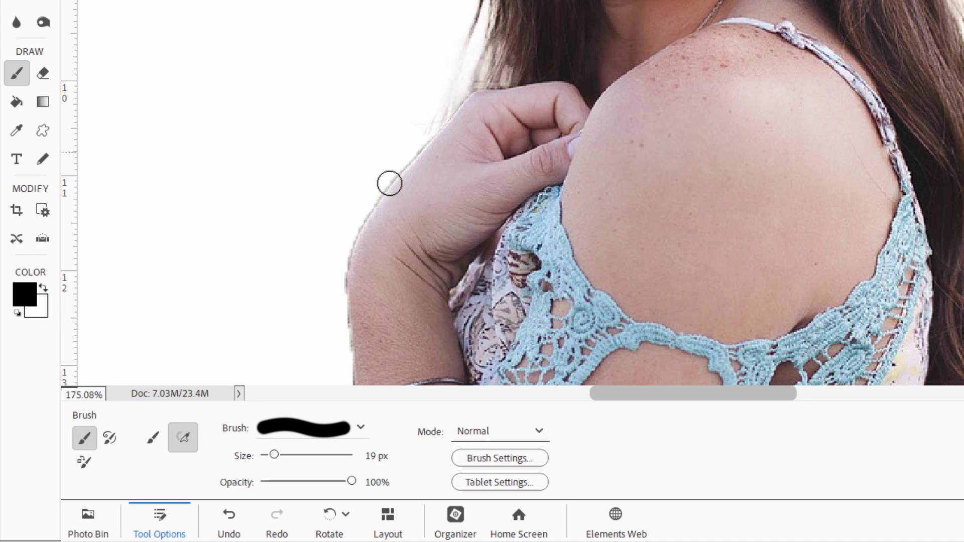
scroll(391, 189, "up", 5)
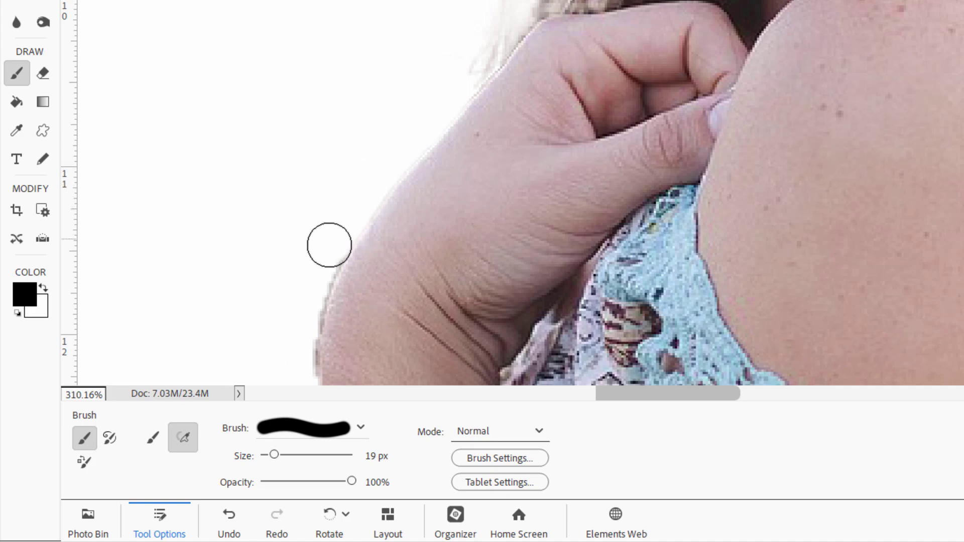
left_click_drag(295, 276, 382, 57)
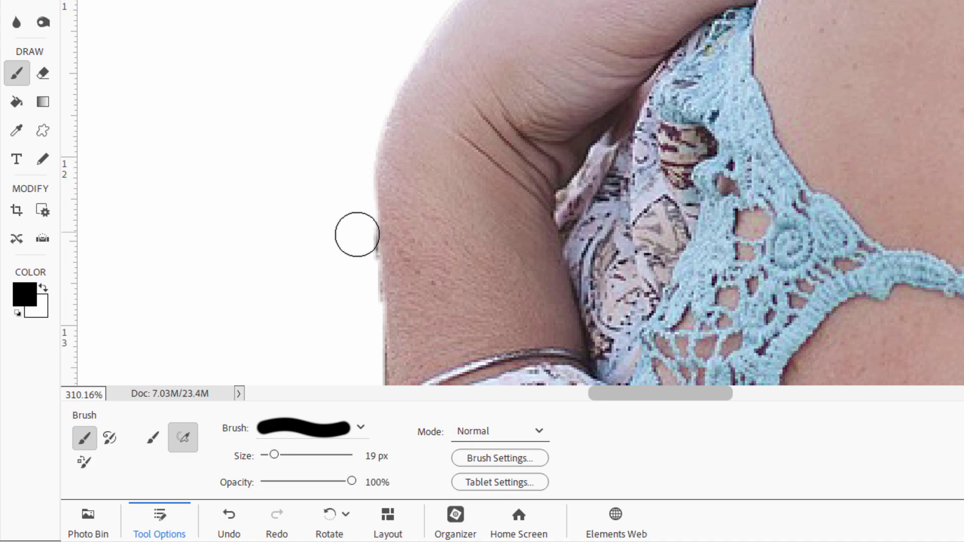
left_click_drag(316, 226, 336, 71)
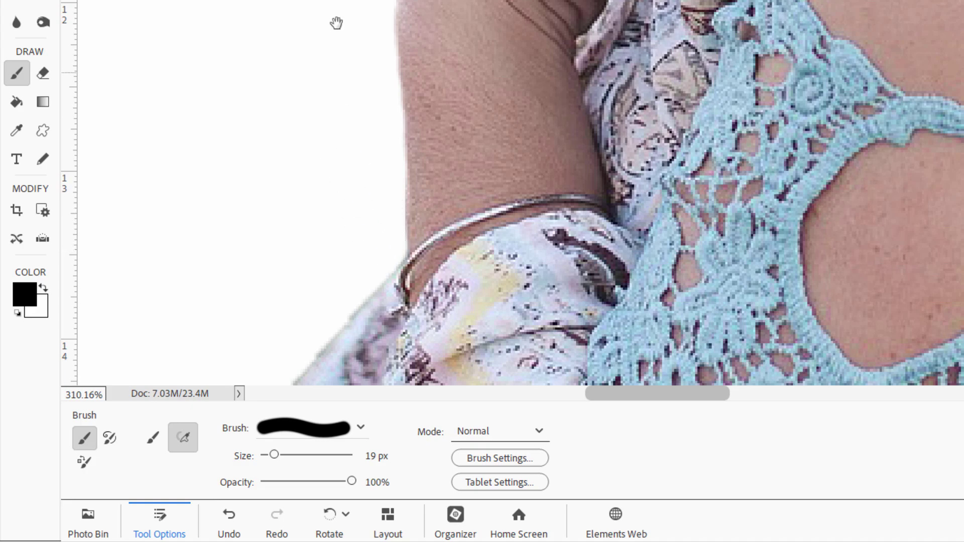
left_click_drag(337, 0, 285, 138)
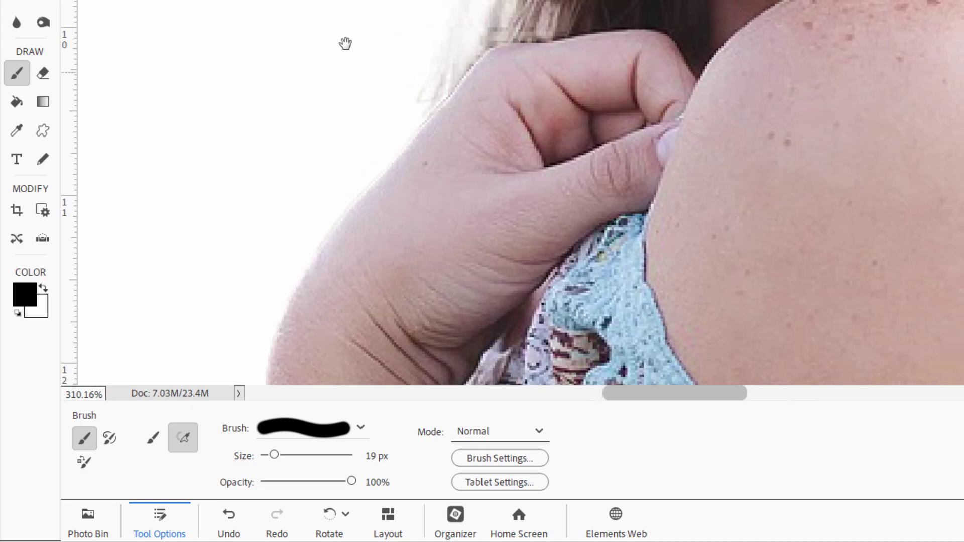
mouse_move(345, 42)
left_mouse_down()
mouse_move(321, 82)
mouse_move(376, 55)
mouse_move(327, 90)
mouse_move(277, 173)
mouse_move(264, 238)
left_mouse_up()
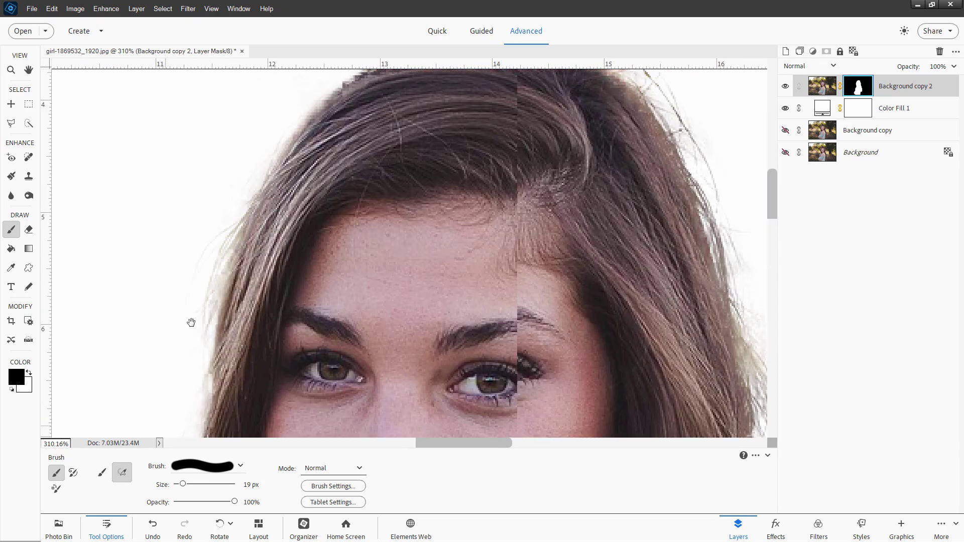
Step: Switch the brush to the Airbrush Soft Round 17 px preset
left_click_drag(235, 181, 212, 240)
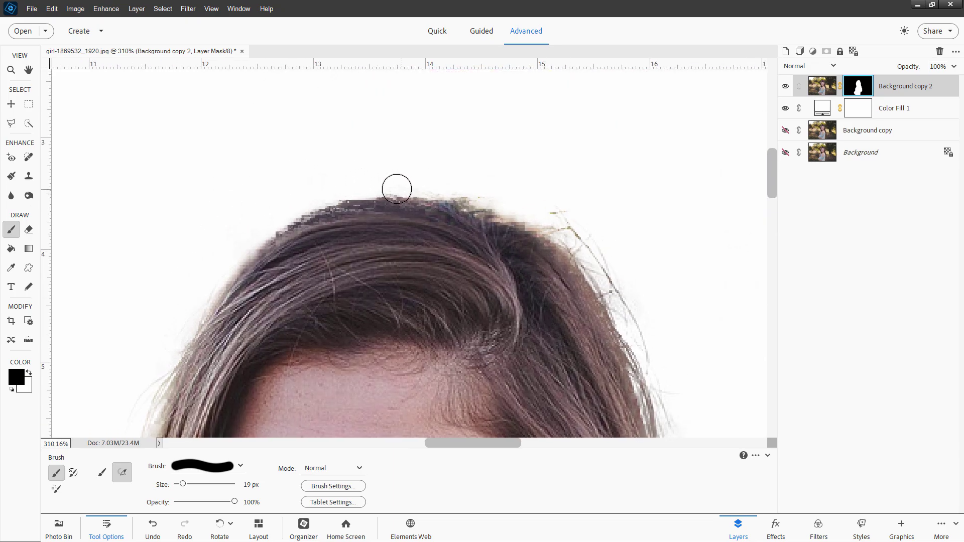
left_click(230, 467)
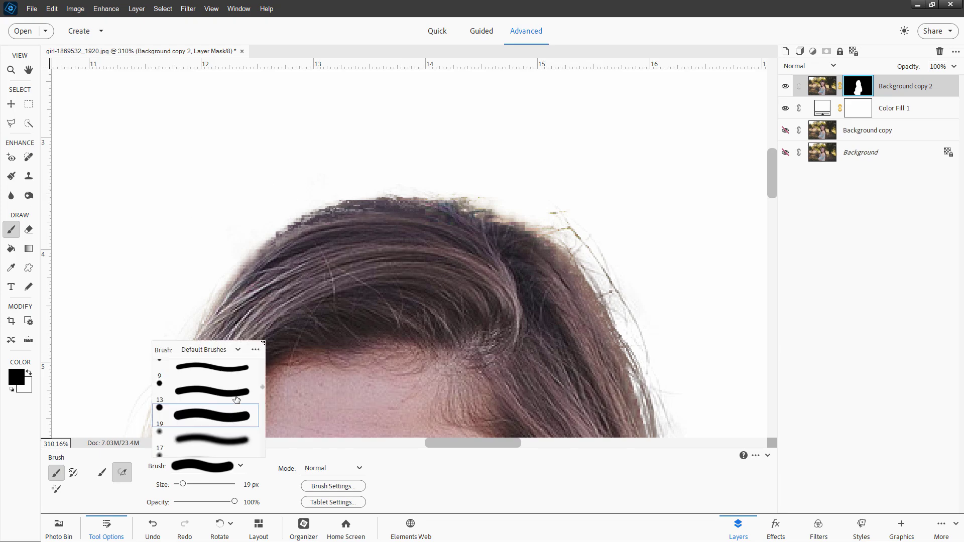
scroll(194, 417, "down", 2)
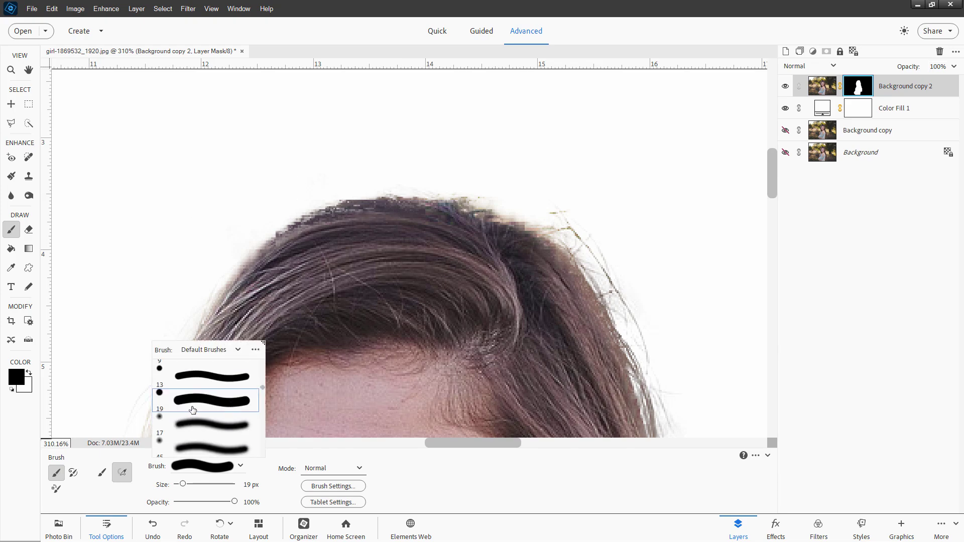
left_click(176, 421)
left_click(201, 251)
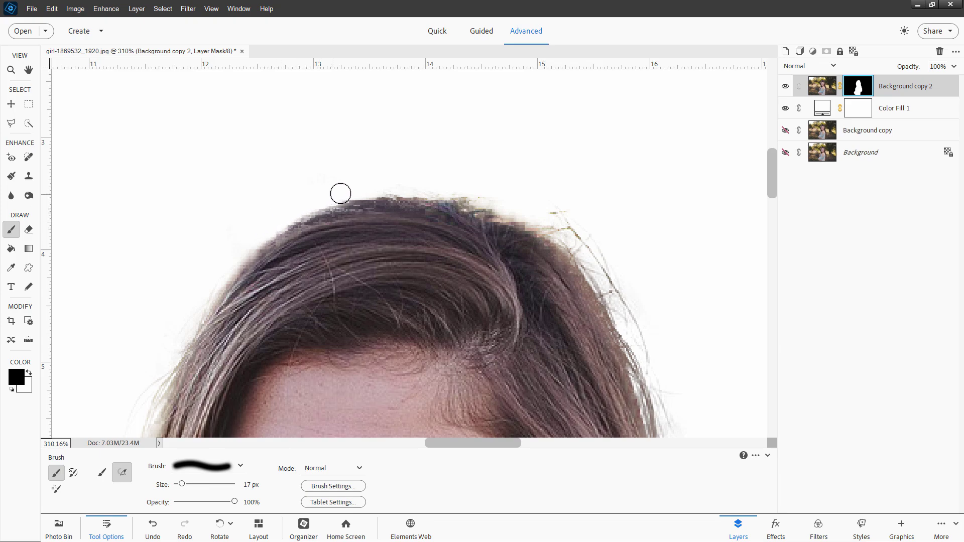
Step: Paint out the hair fringe along the top and a stray strand right of the head
left_click_drag(358, 190, 384, 188)
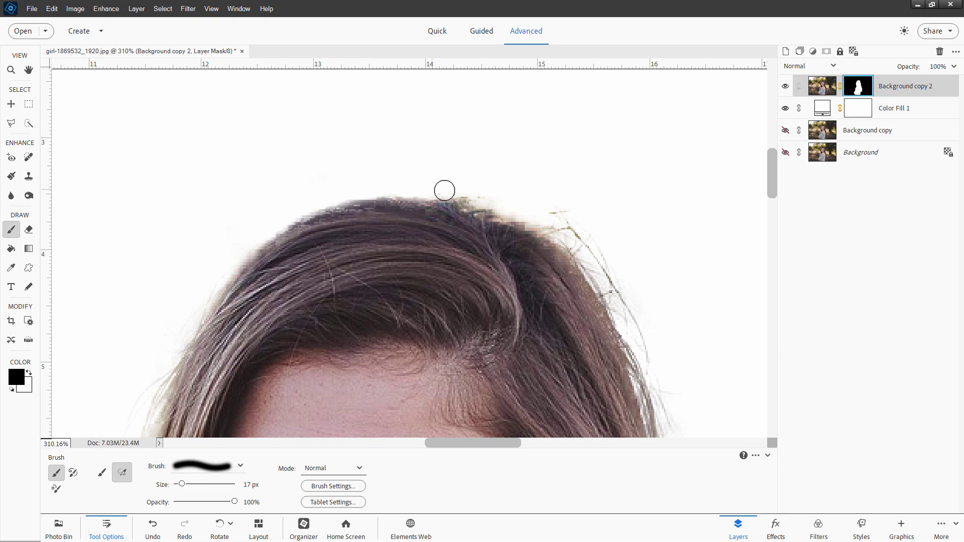
left_click_drag(447, 190, 477, 195)
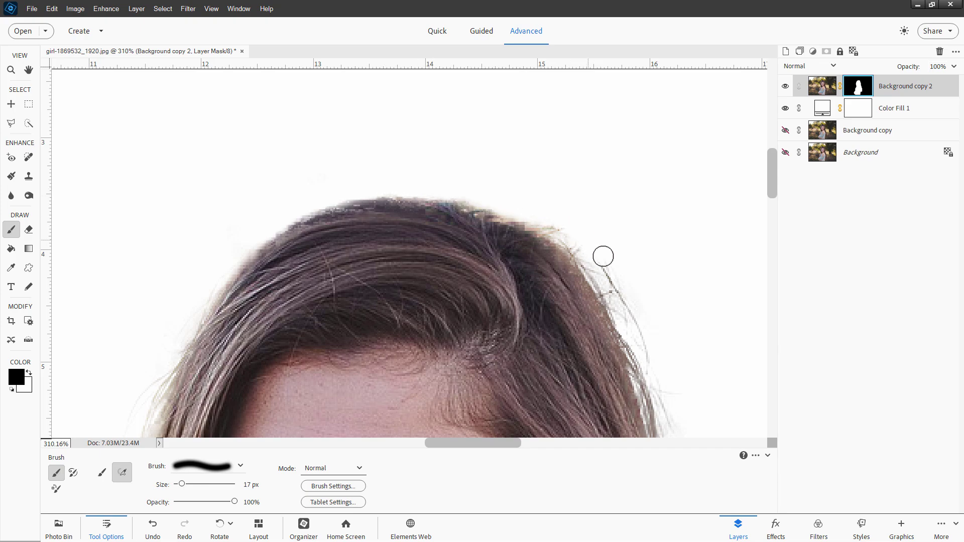
mouse_move(608, 264)
left_mouse_down()
mouse_move(645, 318)
mouse_move(603, 259)
mouse_move(603, 270)
mouse_move(616, 291)
mouse_move(601, 249)
mouse_move(571, 228)
mouse_move(653, 367)
left_mouse_up()
key("space")
left_click_drag(594, 330, 425, 140)
mouse_move(437, 338)
left_mouse_down()
mouse_move(421, 282)
mouse_move(432, 251)
left_mouse_up()
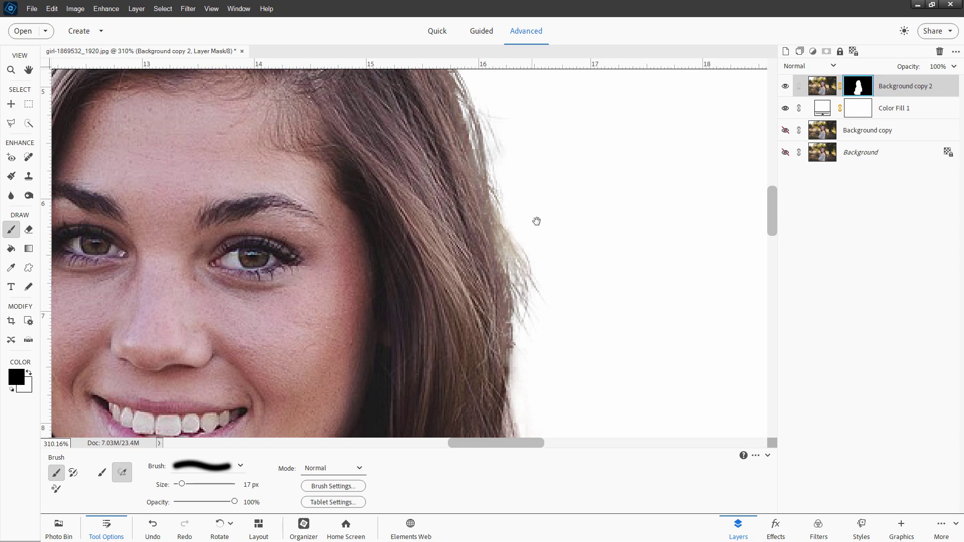
mouse_move(541, 236)
left_mouse_down()
mouse_move(562, 163)
mouse_move(454, 146)
mouse_move(475, 242)
mouse_move(448, 243)
mouse_move(449, 235)
left_mouse_up()
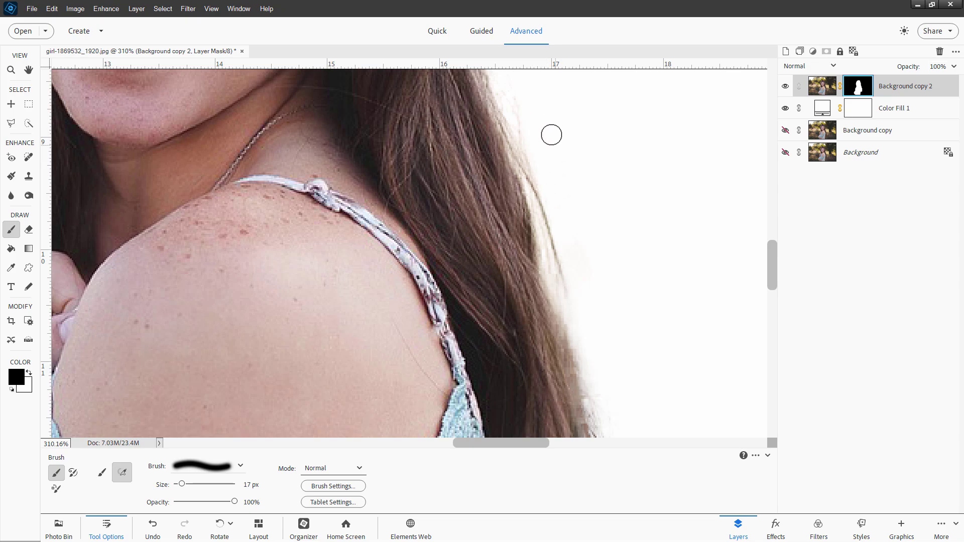
mouse_move(573, 196)
left_mouse_down()
mouse_move(566, 220)
mouse_move(592, 173)
mouse_move(553, 280)
mouse_move(570, 232)
mouse_move(538, 247)
mouse_move(553, 233)
mouse_move(570, 301)
left_mouse_up()
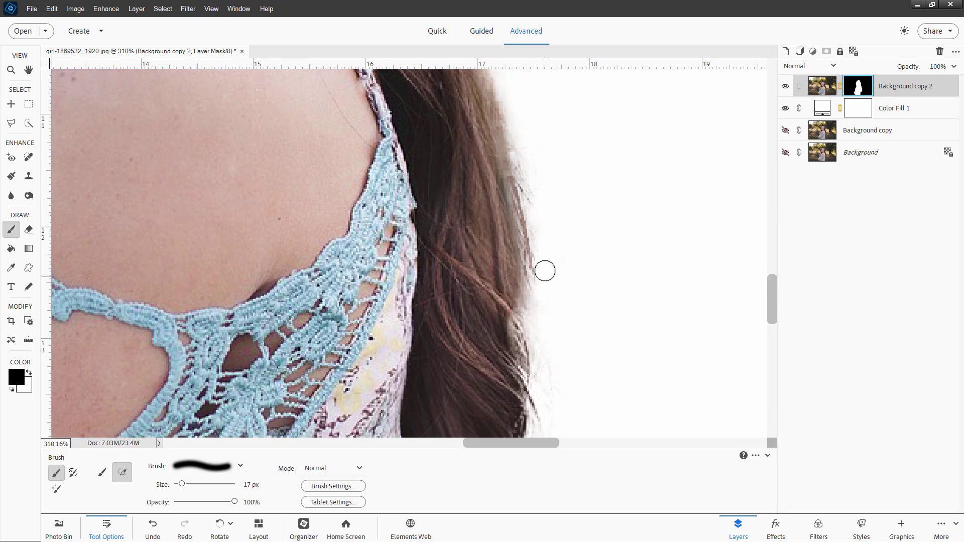
Step: Zoom out and hide the white Color Fill 1 layer
scroll(555, 288, "down", 5)
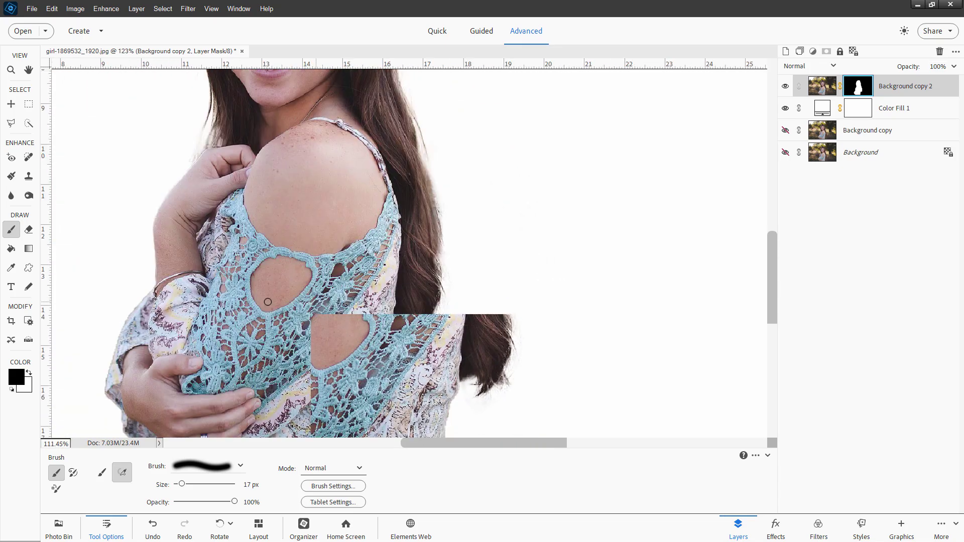
scroll(268, 302, "down", 4)
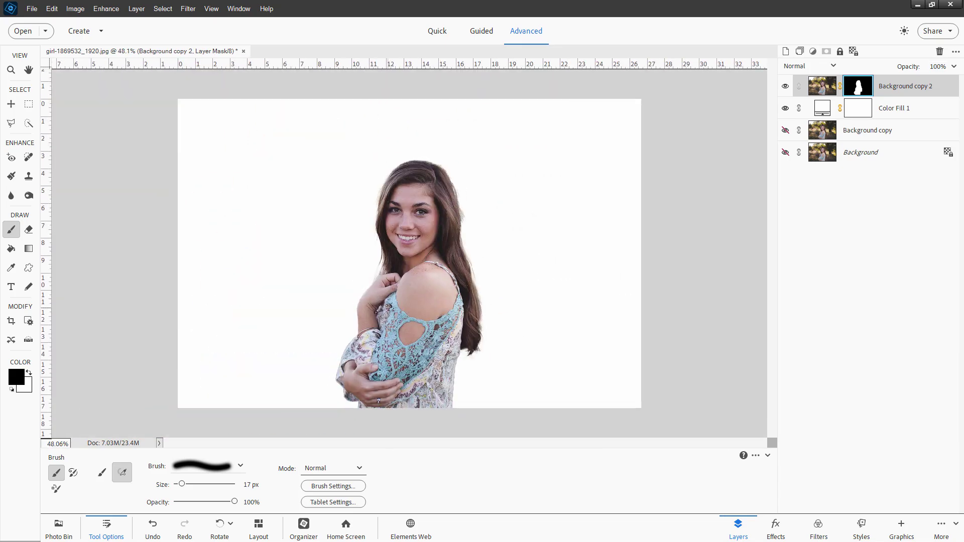
scroll(410, 258, "up", 1)
scroll(375, 313, "up", 1)
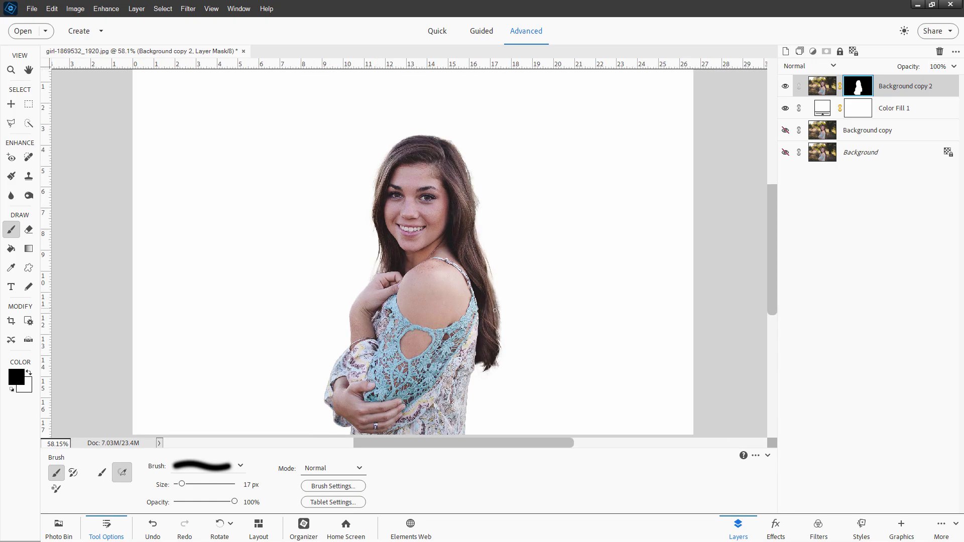
left_click(785, 109)
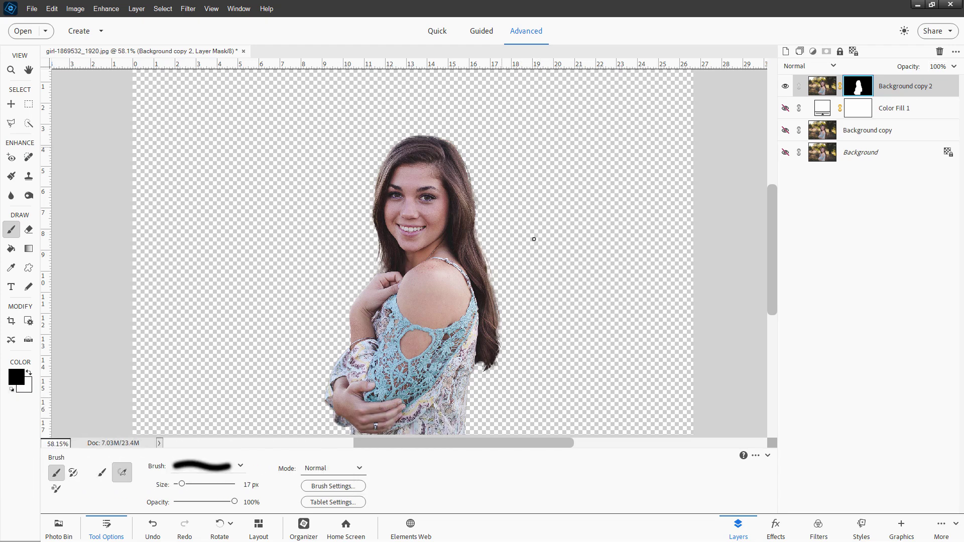
Step: Target the Background copy 2 image and show the Backgrounds category of Graphics
left_click(822, 86)
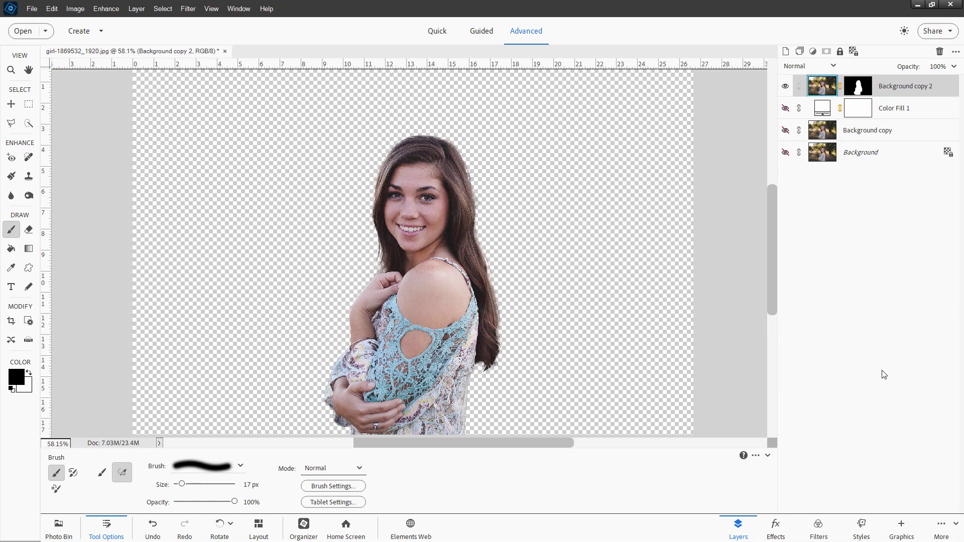
left_click(902, 527)
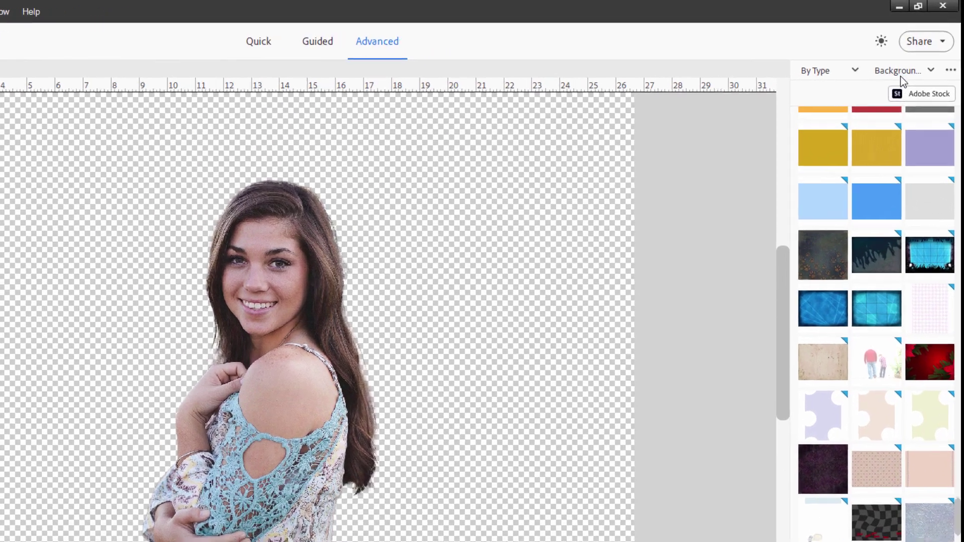
left_click(916, 53)
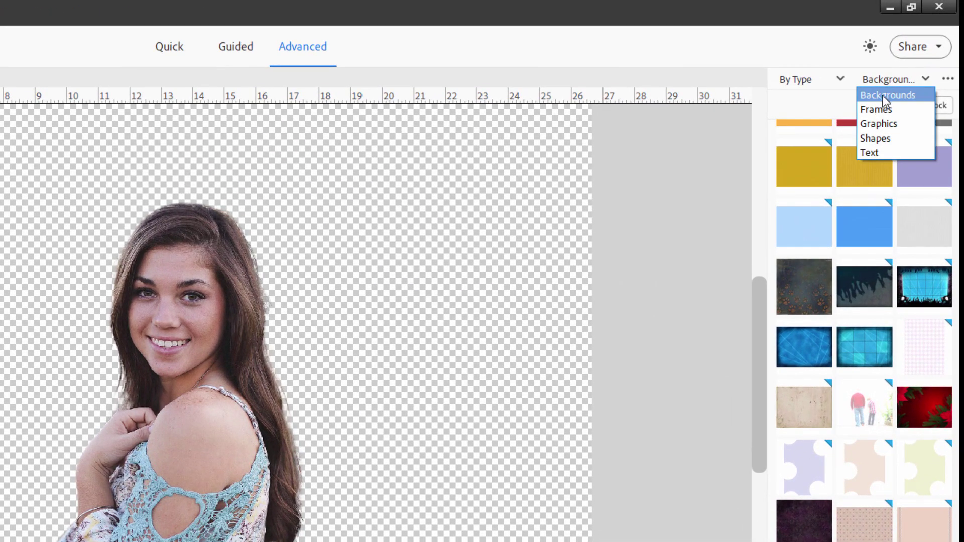
left_click(880, 97)
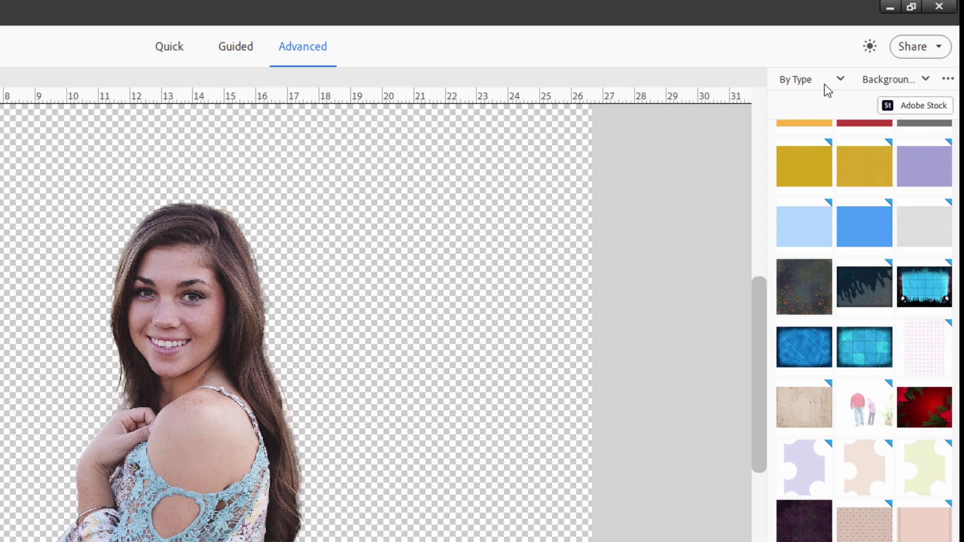
scroll(802, 320, "up", 10)
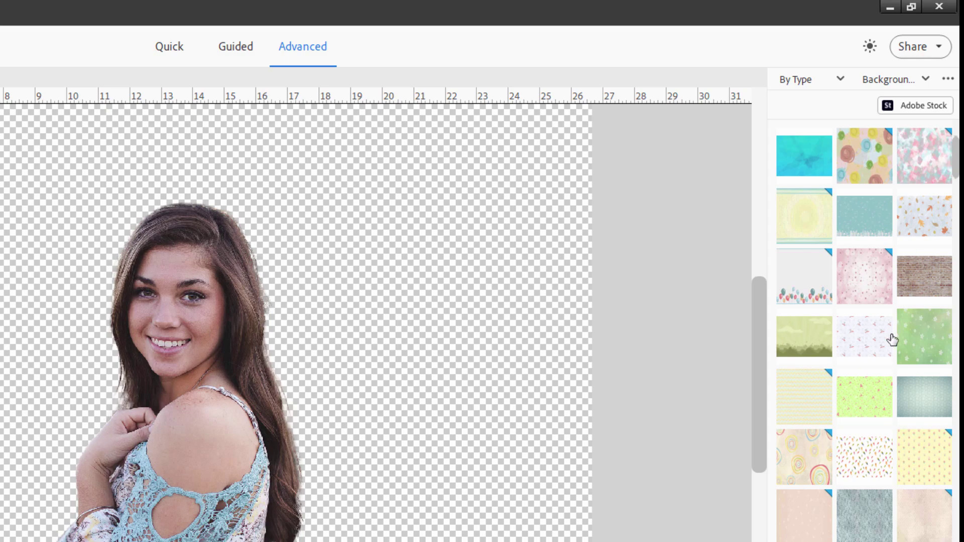
left_click_drag(956, 167, 960, 391)
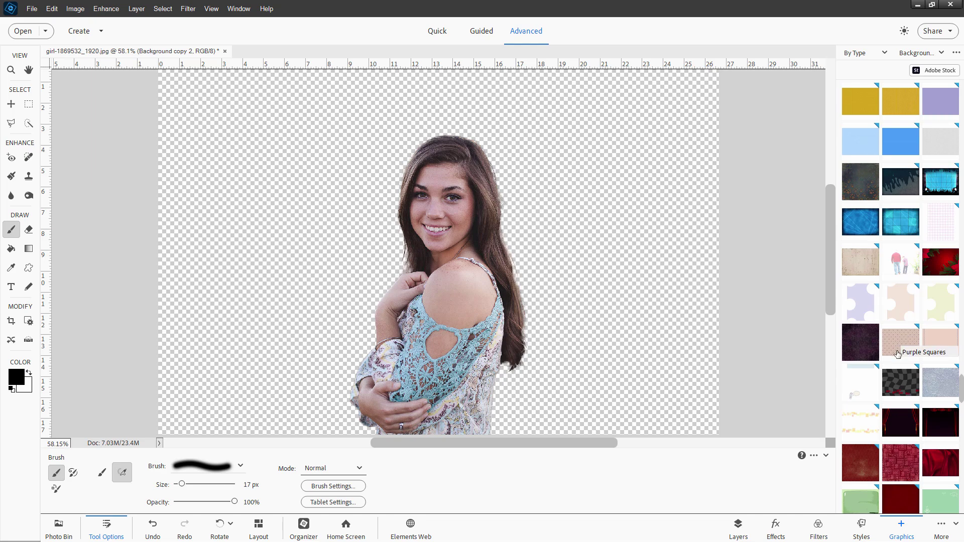
Step: Try the checkered and lavender backgrounds, then apply the red Poinsettias background
double_click(899, 389)
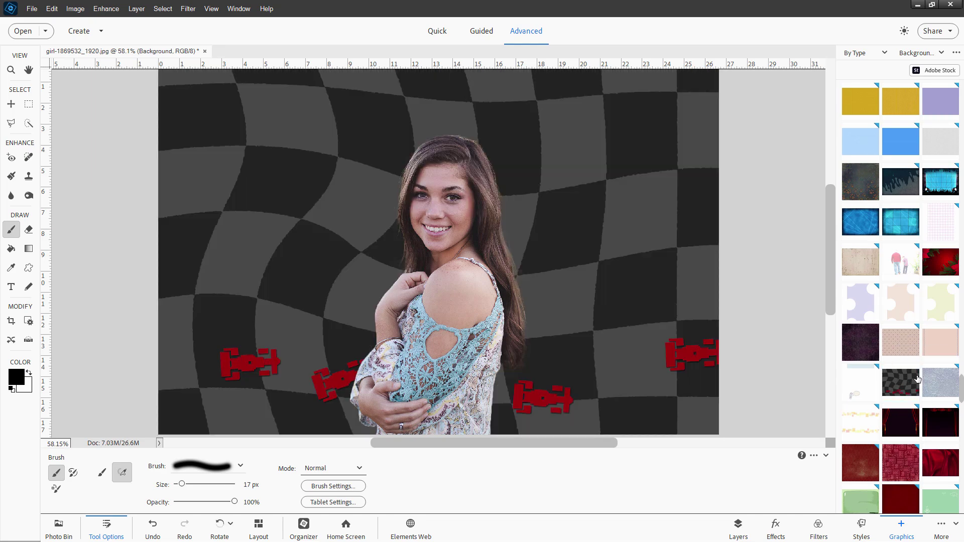
double_click(866, 307)
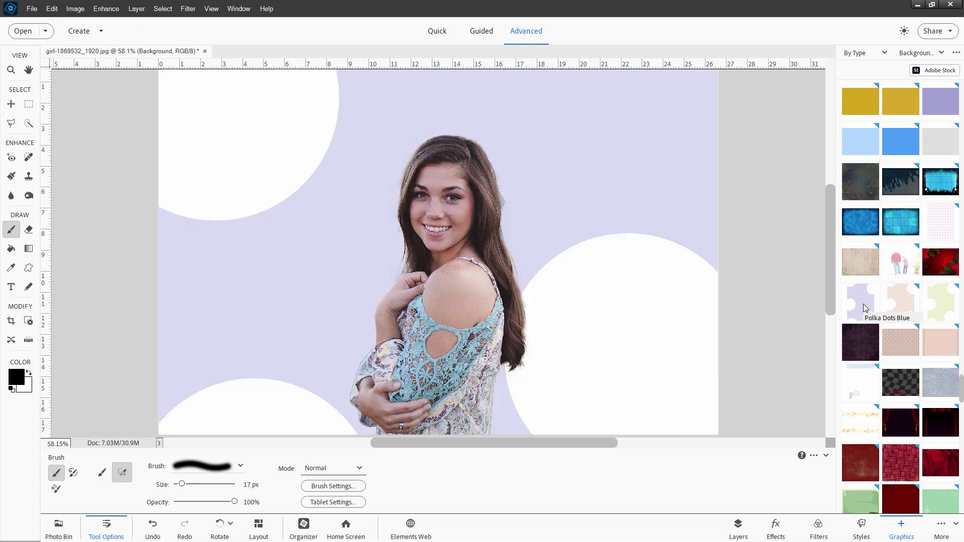
double_click(940, 263)
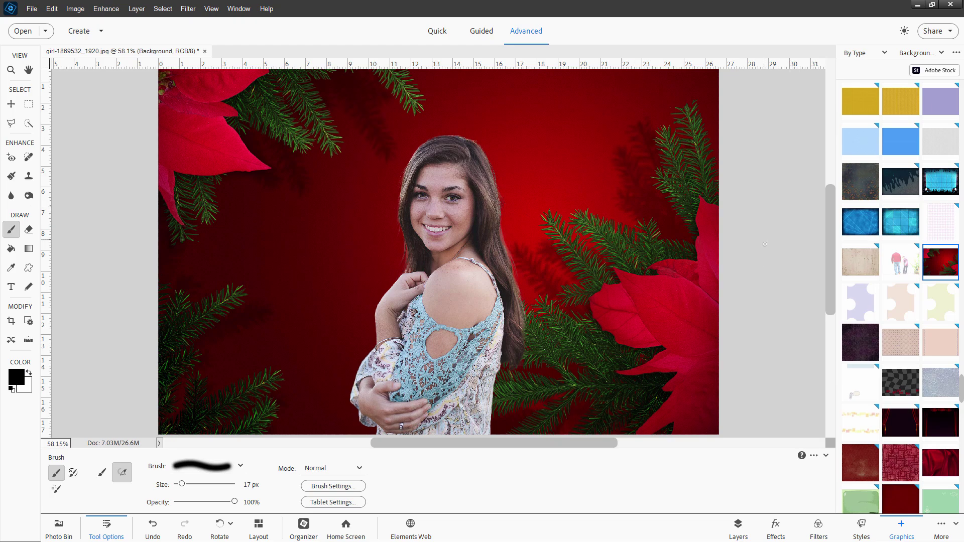
Step: Duplicate the masked Background copy 2 layer as Background copy 3
left_click(738, 526)
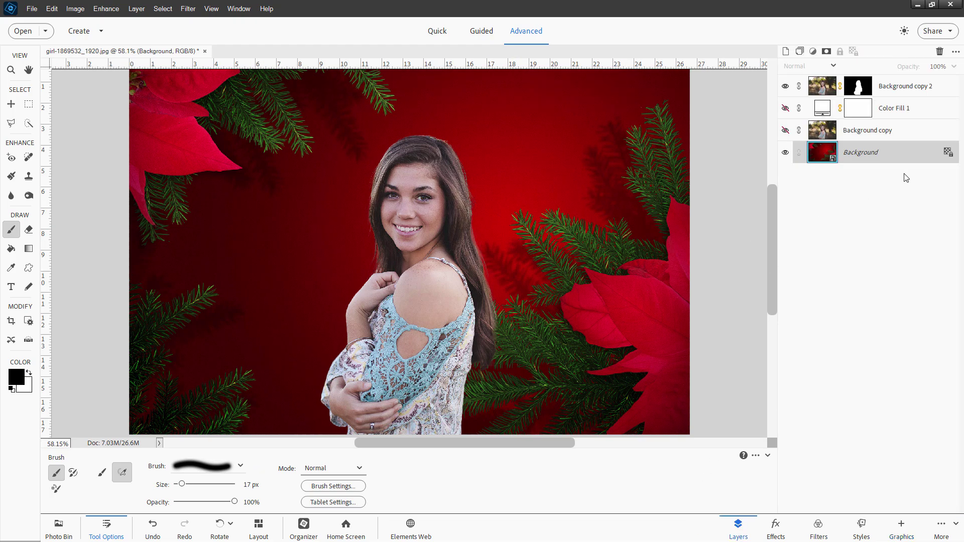
left_click(895, 88)
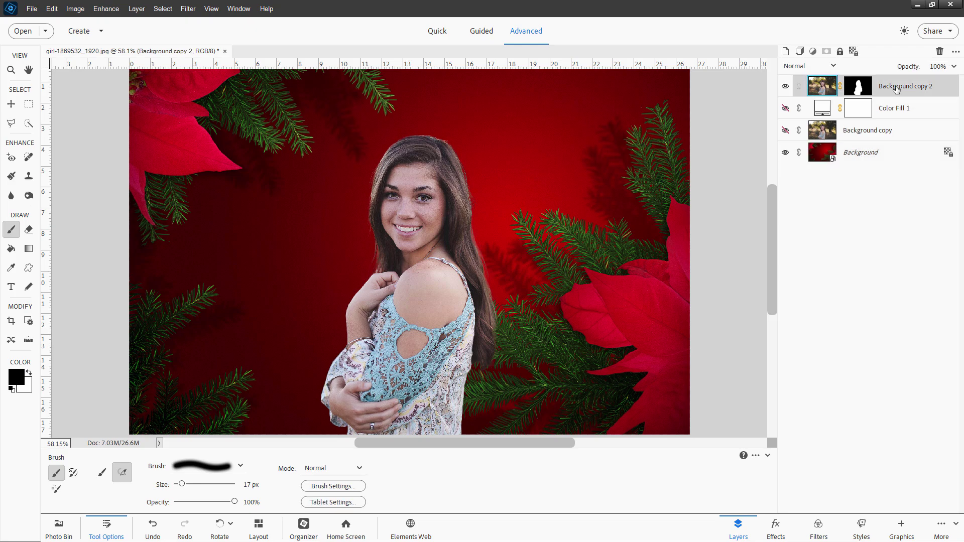
right_click(894, 91)
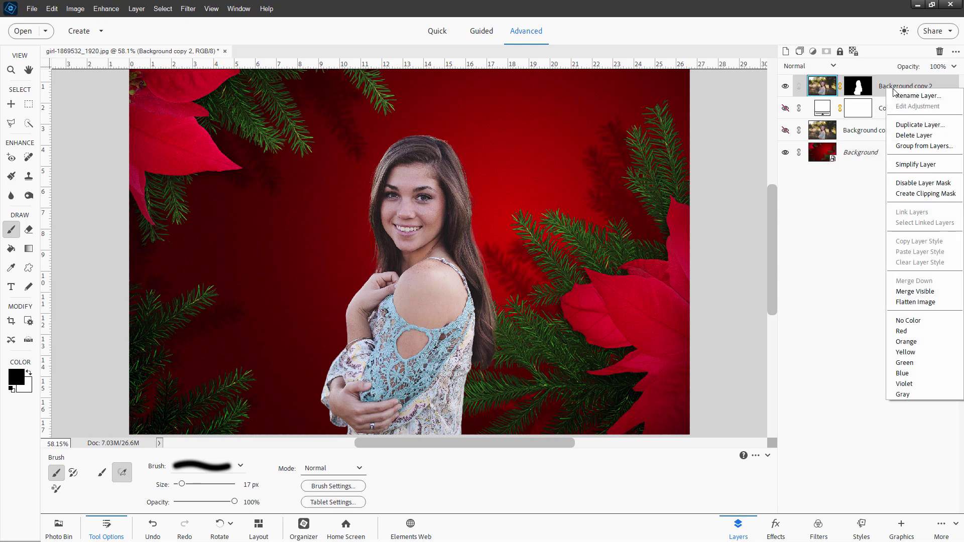
left_click(920, 125)
left_click(259, 178)
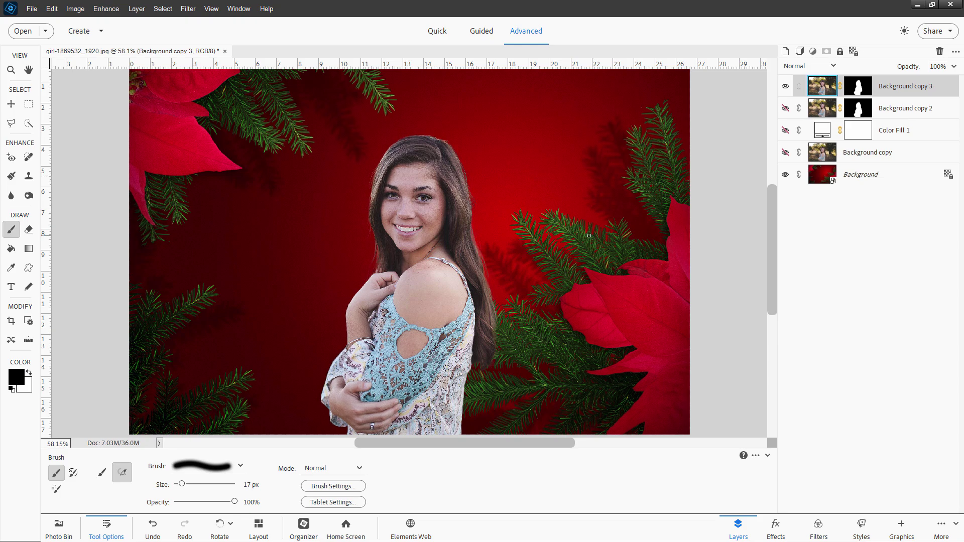
Step: Free-transform the copy to about 145% scale, centre it over the poinsettias and commit
scroll(569, 210, "down", 5)
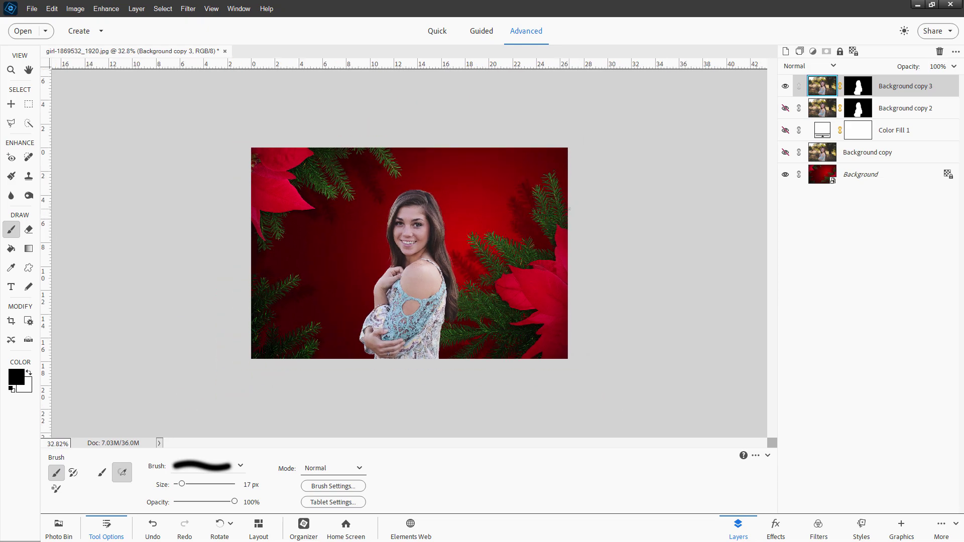
left_click(12, 104)
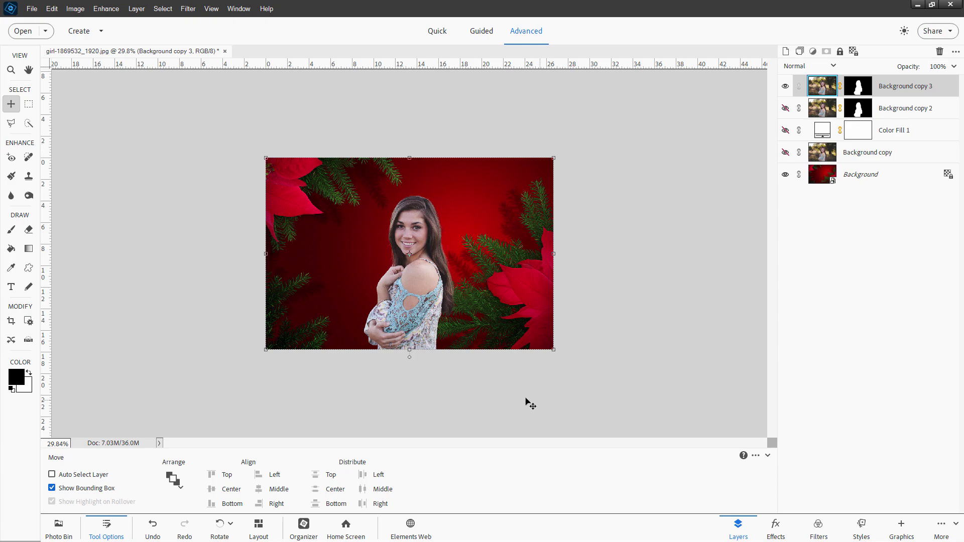
key("ctrl+t")
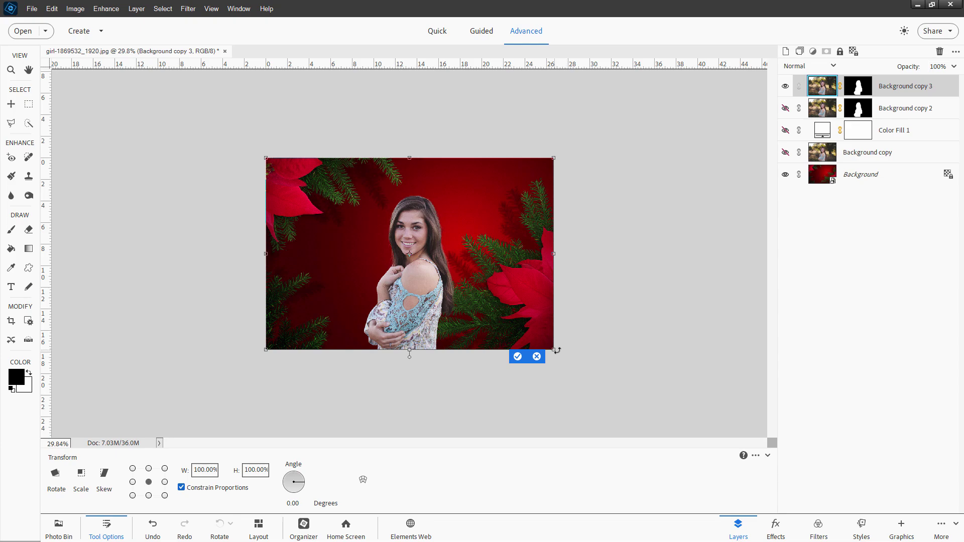
left_click_drag(554, 351, 673, 446)
left_click_drag(625, 402, 552, 361)
left_click_drag(420, 294, 412, 270)
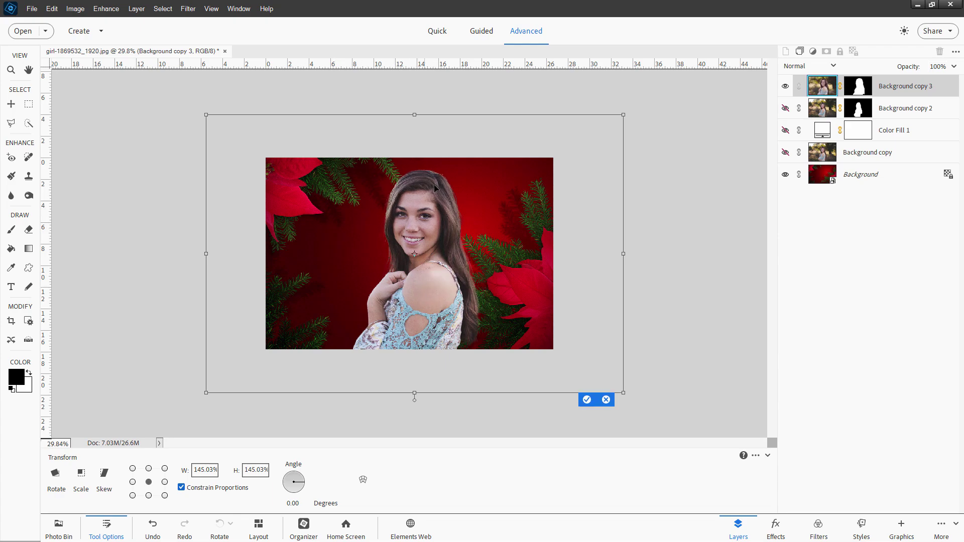
left_click_drag(432, 321, 435, 320)
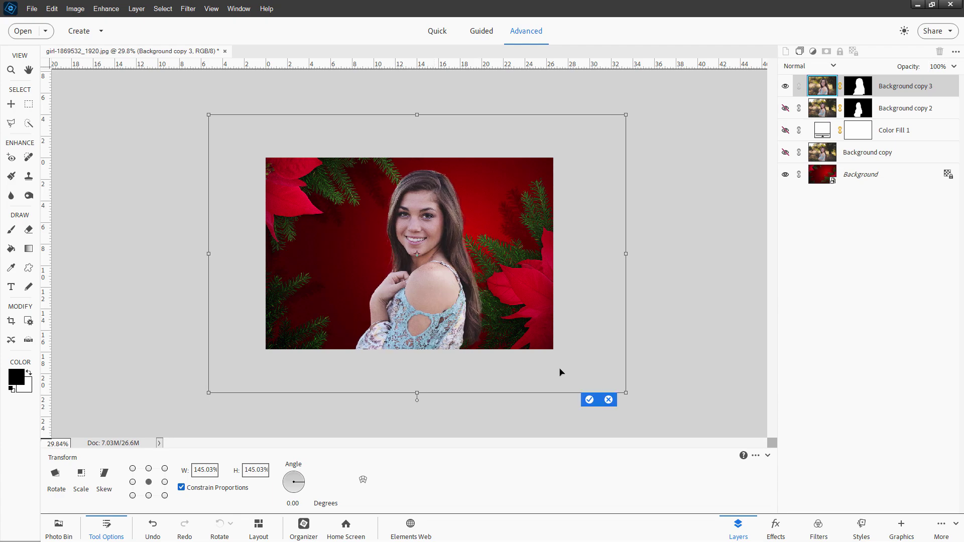
left_click(590, 399)
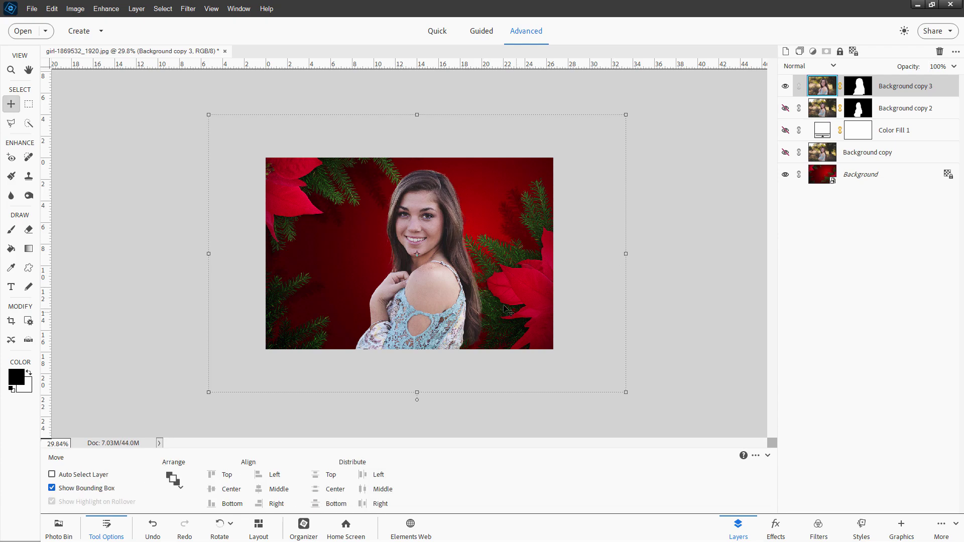
left_click(854, 156)
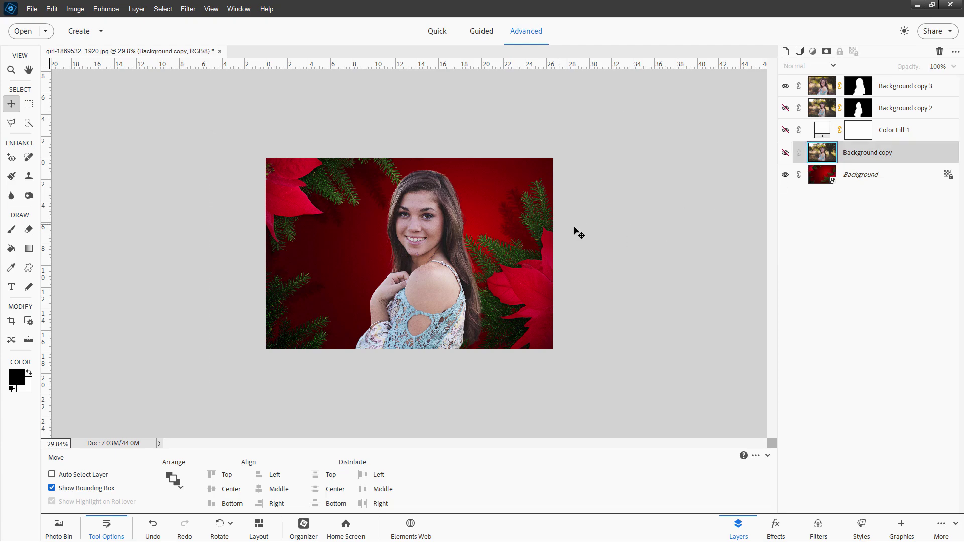
Step: Add a Levels adjustment layer clipped to Background copy 3
key("ctrl+0")
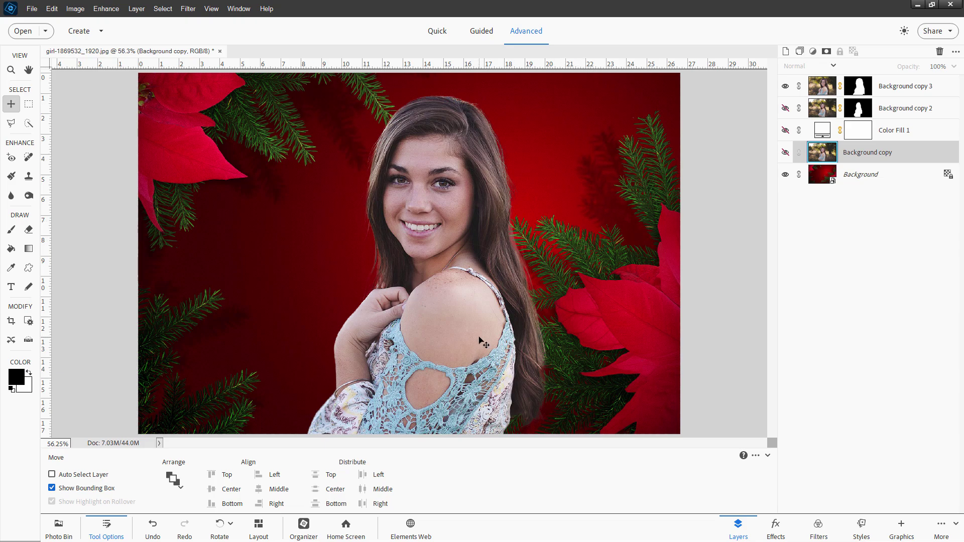
left_click(820, 90)
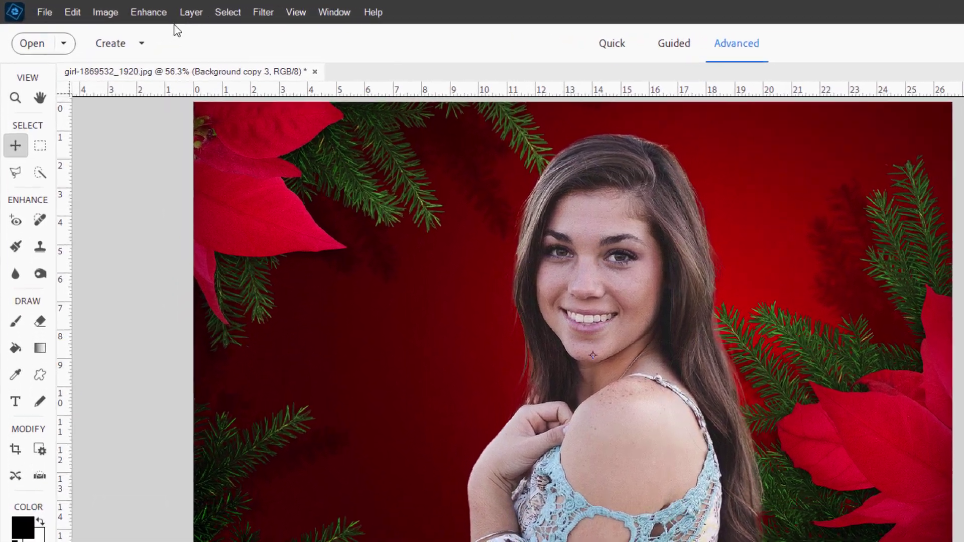
left_click(136, 9)
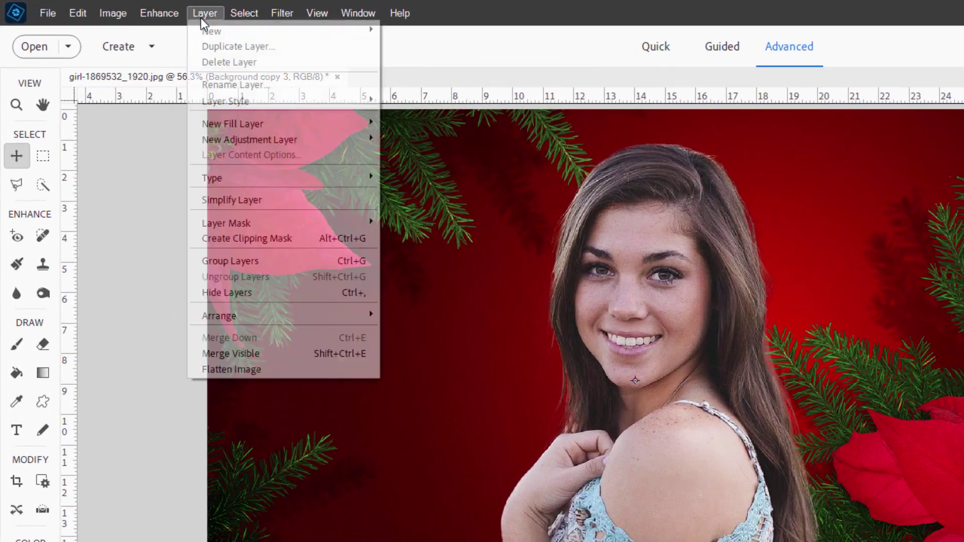
mouse_move(294, 142)
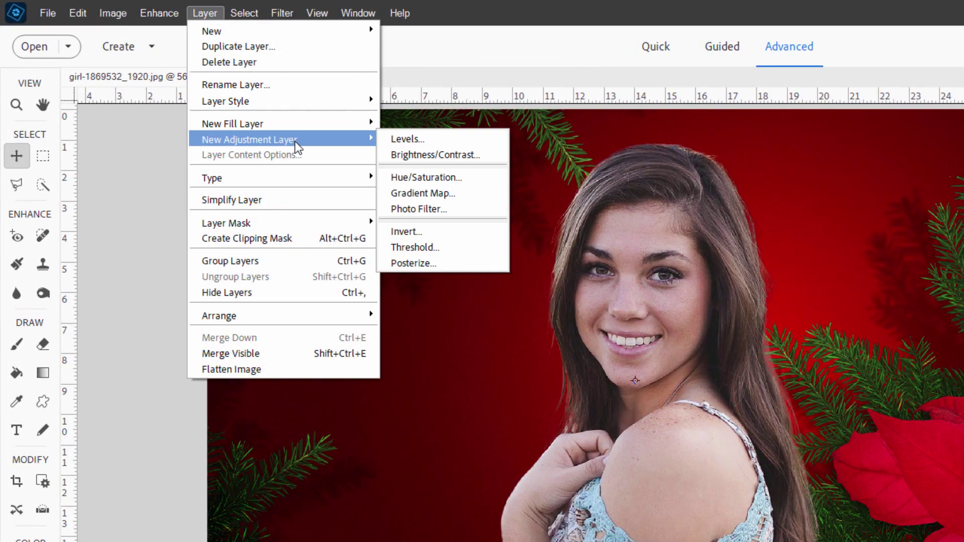
left_click(423, 141)
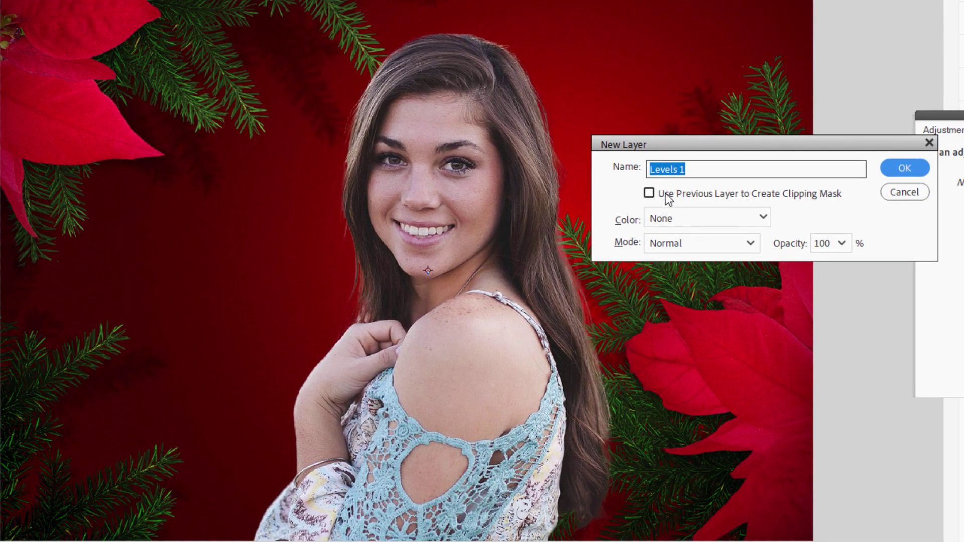
left_click(710, 226)
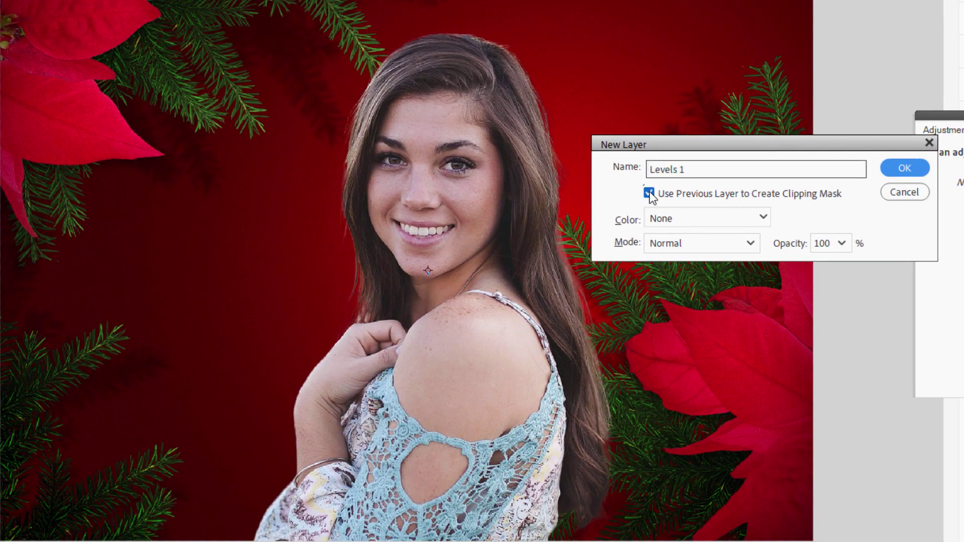
left_click(905, 170)
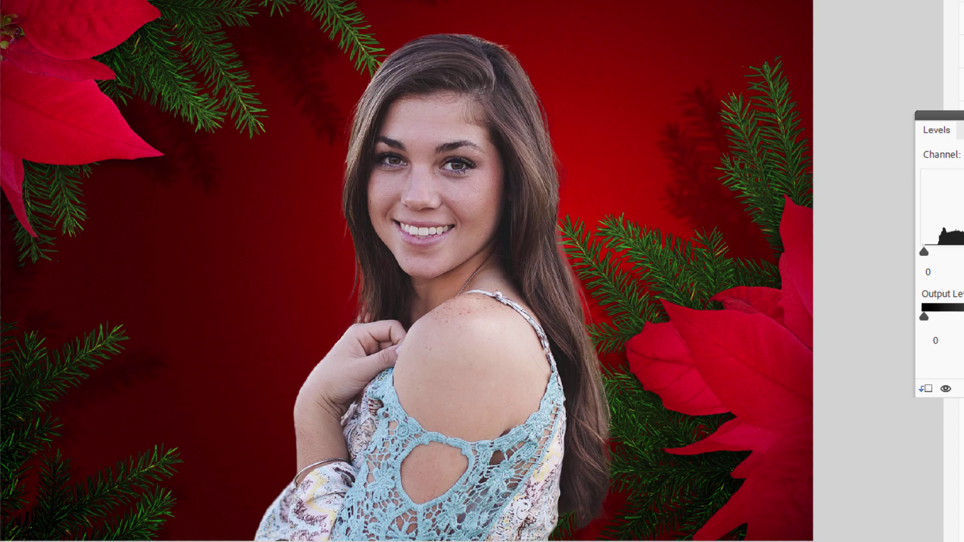
Step: Set the Levels input values to 31, 1.25 and 237
left_click_drag(944, 114, 694, 117)
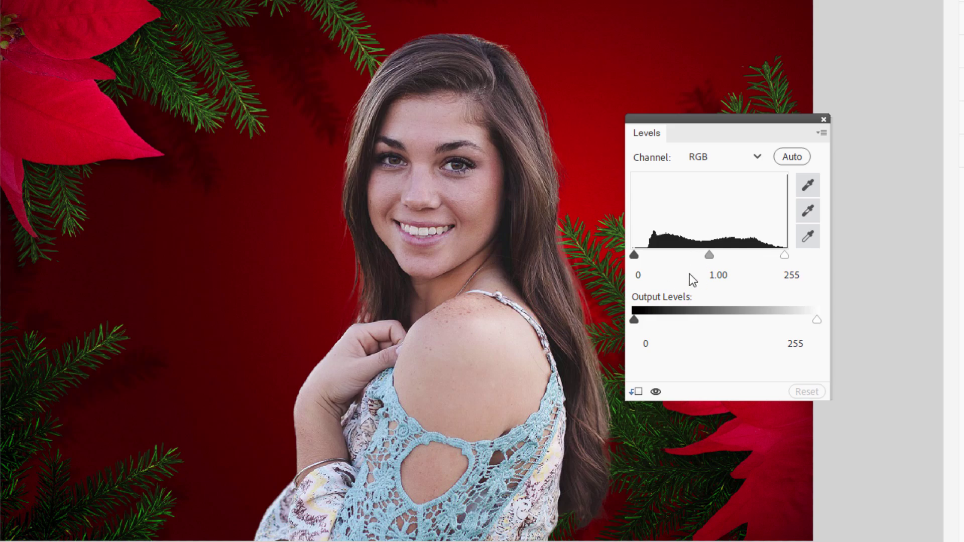
mouse_move(634, 255)
left_mouse_down()
mouse_move(647, 253)
mouse_move(639, 256)
left_mouse_up()
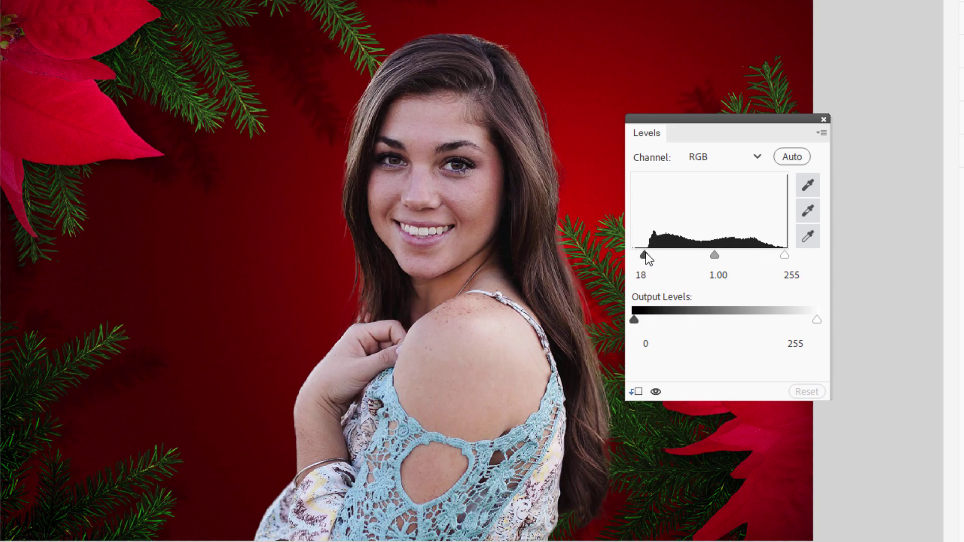
left_click_drag(646, 253, 647, 253)
left_click_drag(785, 255, 775, 255)
left_click_drag(644, 255, 646, 257)
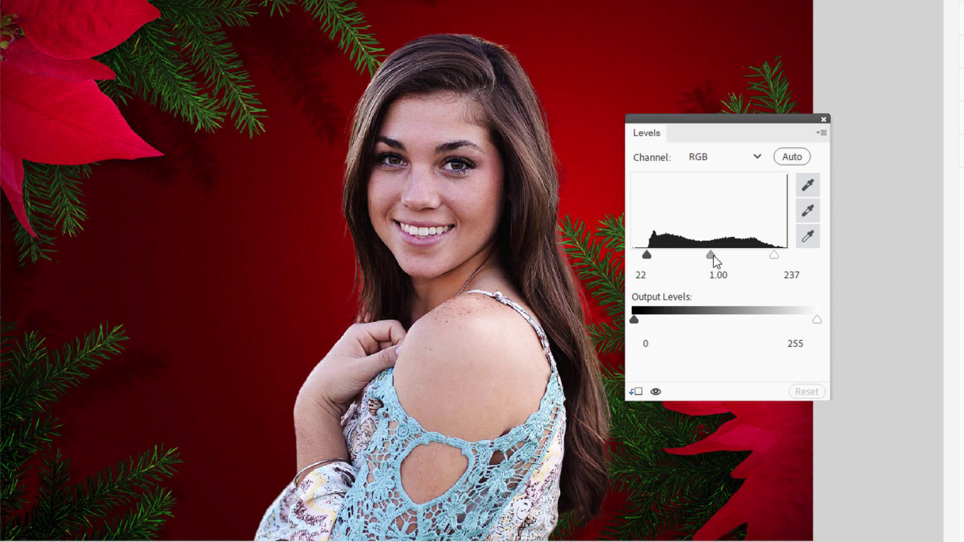
left_click_drag(710, 255, 653, 256)
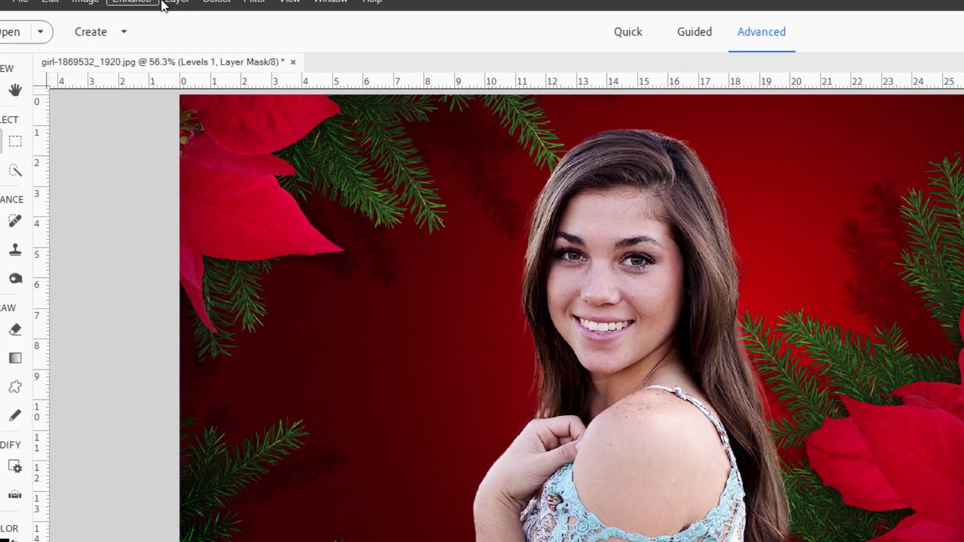
Step: Create a Hue/Saturation 1 adjustment layer clipped to the girl layer, with Use Previous Layer ticked
left_click(171, 2)
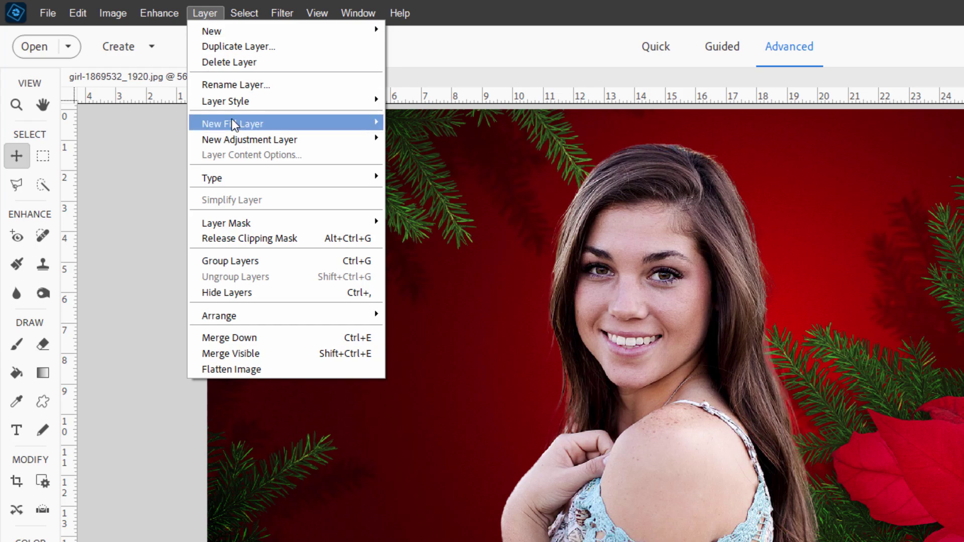
mouse_move(233, 126)
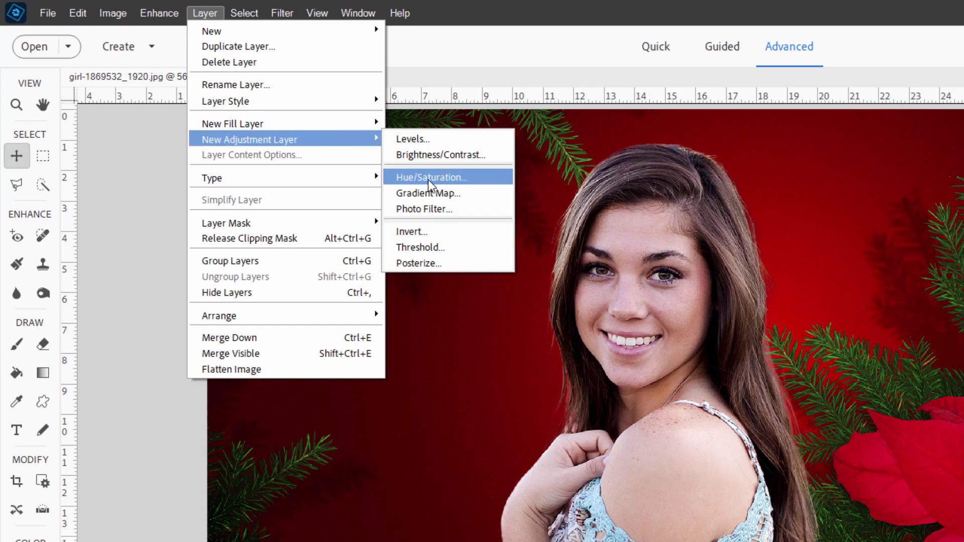
left_click(436, 177)
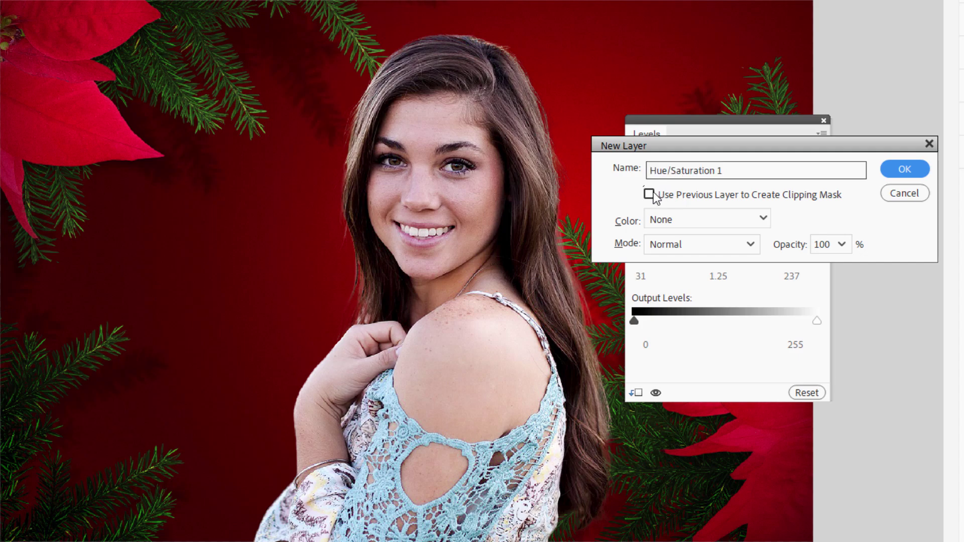
left_click(649, 195)
left_click(901, 167)
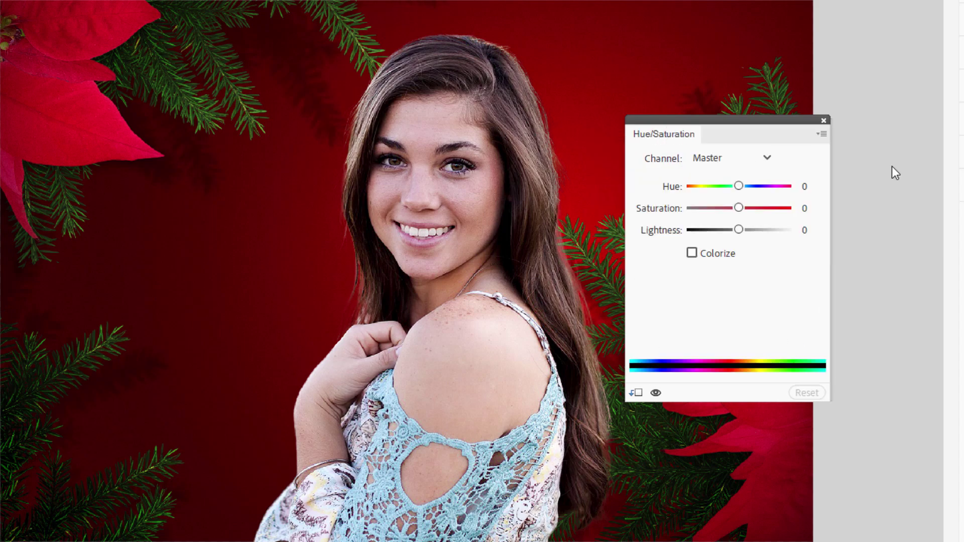